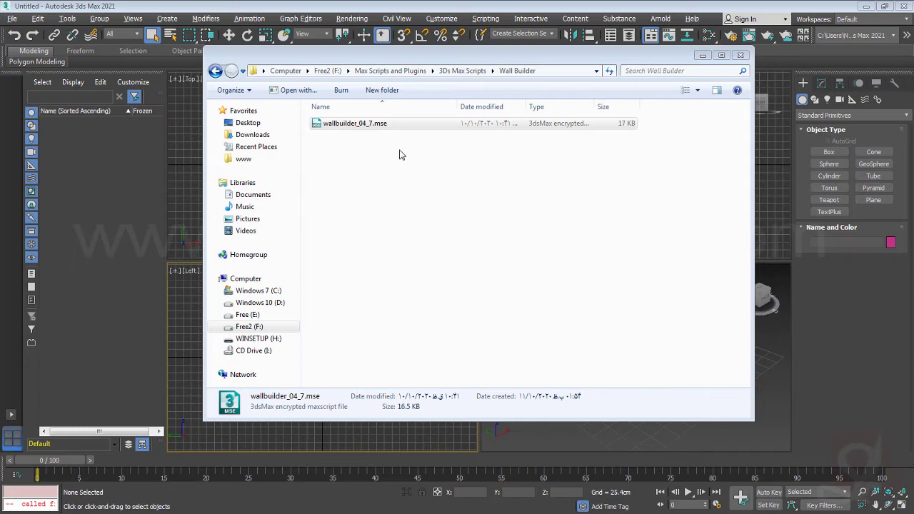
- Copy the wallbuilder_04_7.mse script file from the Wall Builder folder
click(389, 122)
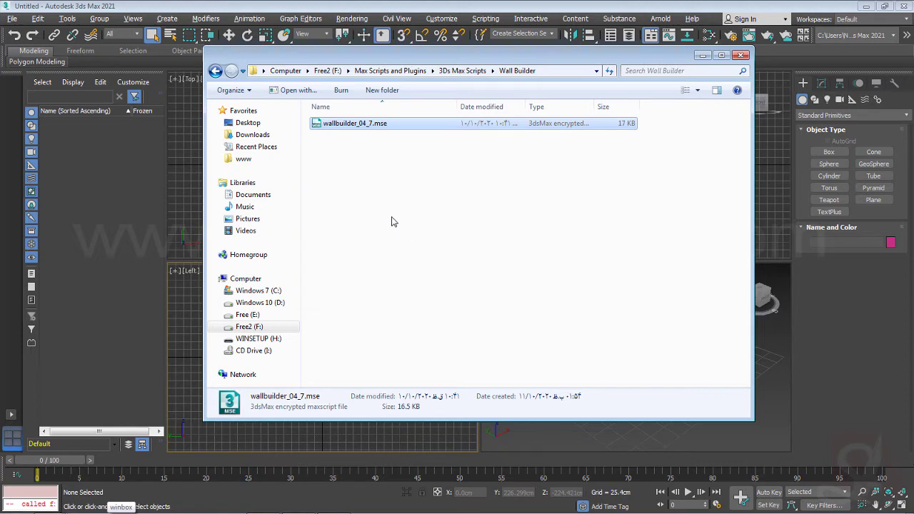
right_click(361, 124)
click(389, 281)
- Paste wallbuilder_04_7.mse into the 3ds Max scripts folder, run it, and move the Wall Builder window clear of the perspective view
click(484, 24)
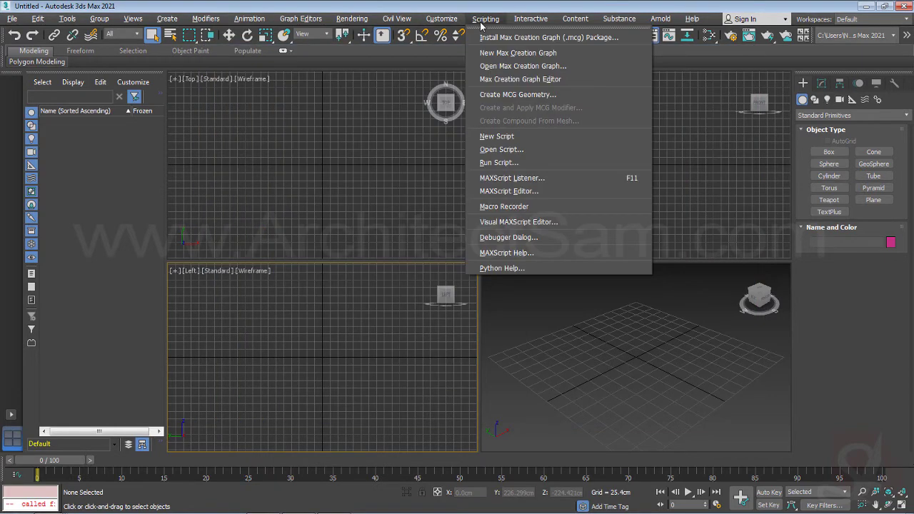
click(502, 163)
right_click(125, 206)
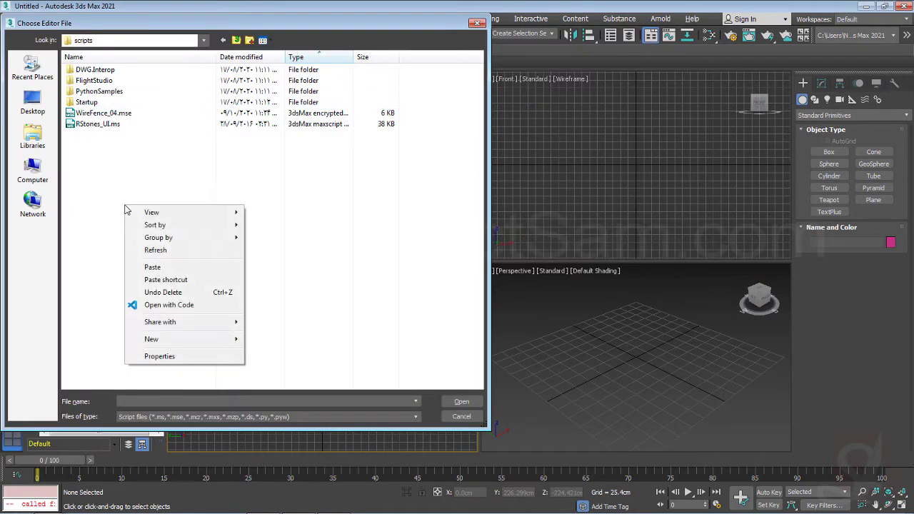
click(175, 269)
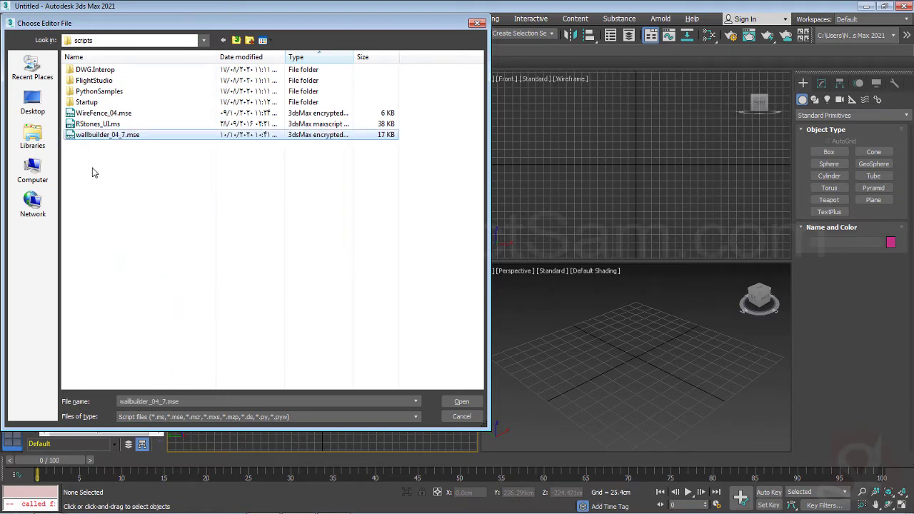
click(444, 400)
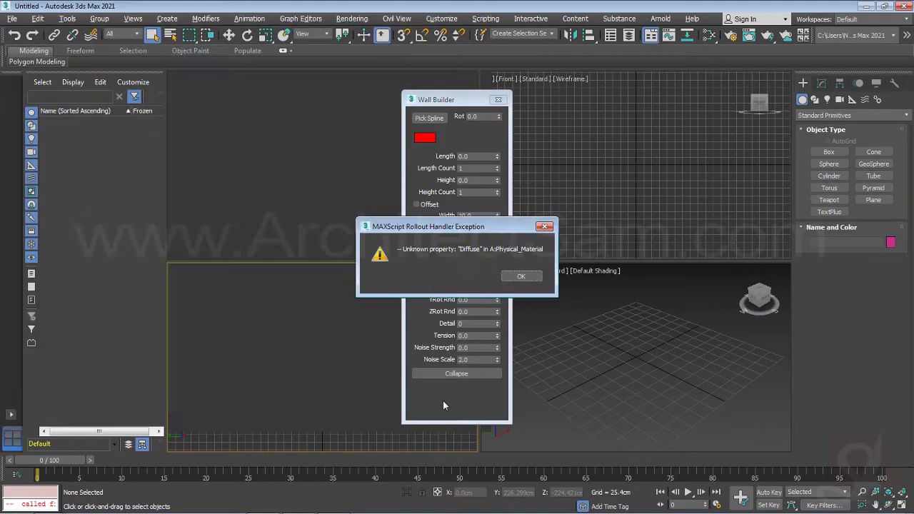
click(523, 279)
drag(457, 99, 237, 91)
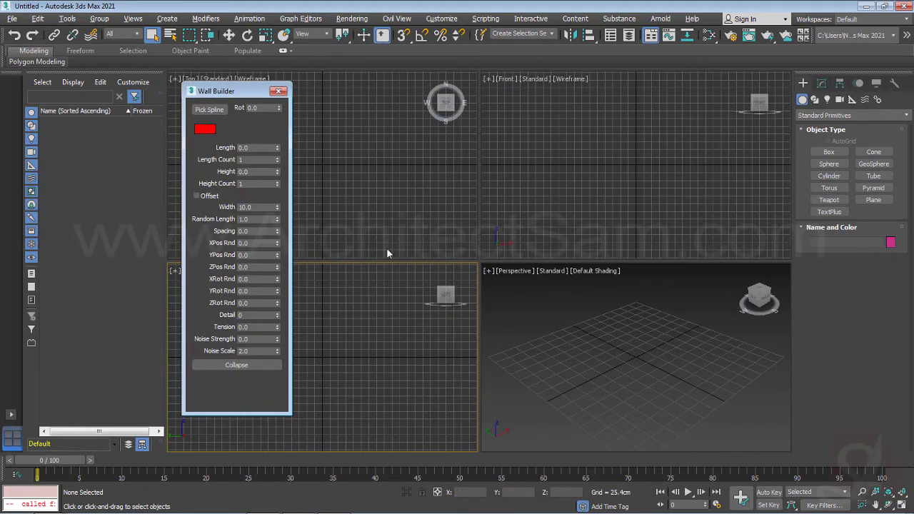
- Set the wall length to 60 in Wall Builder to generate the first brick
click(262, 148)
text(60)
key(Return)
middle_drag(651, 339, 592, 367)
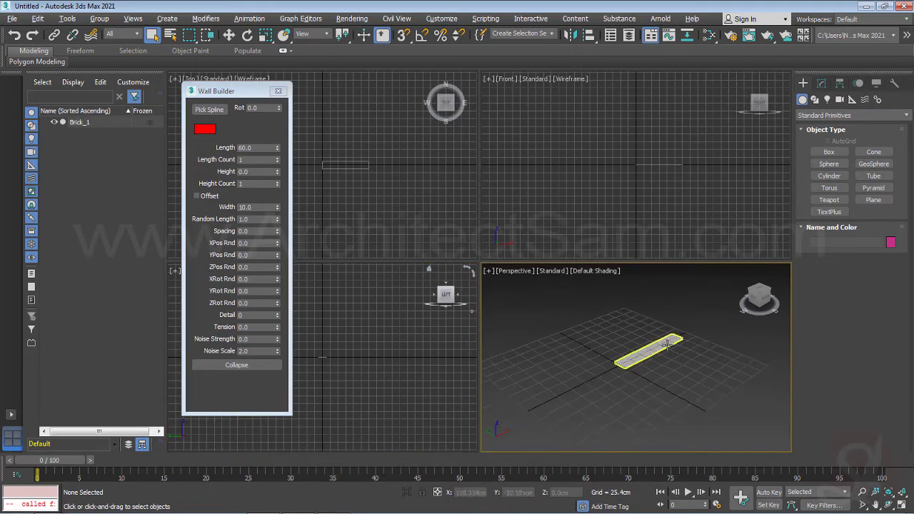
scroll(671, 342, up, 2)
- Set the wall length to 100 and select the resulting brick in the perspective view's wireframe display
click(261, 148)
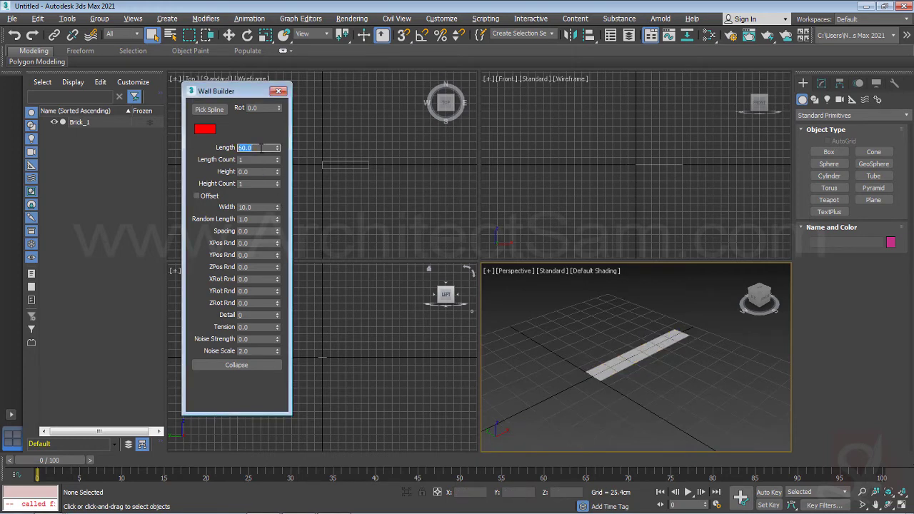
text(100)
key(Return)
middle_drag(568, 337, 593, 332)
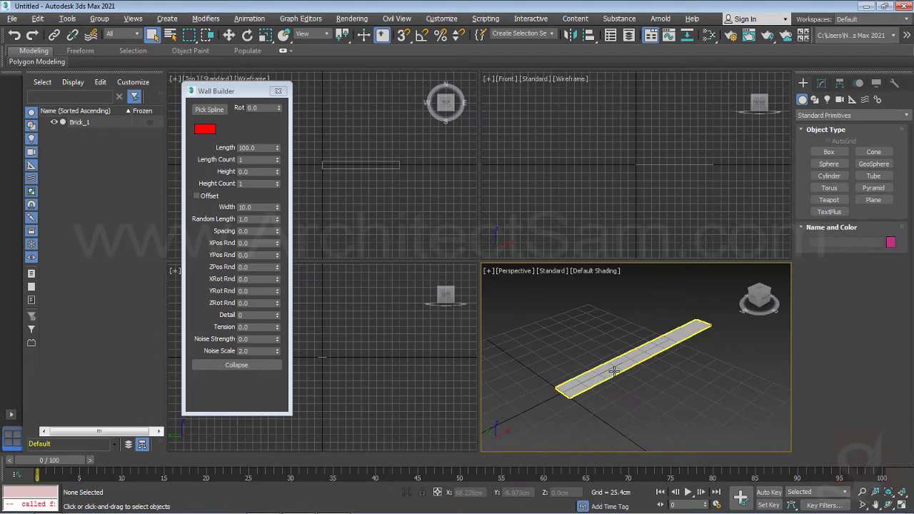
key(F3)
scroll(620, 375, up, 2)
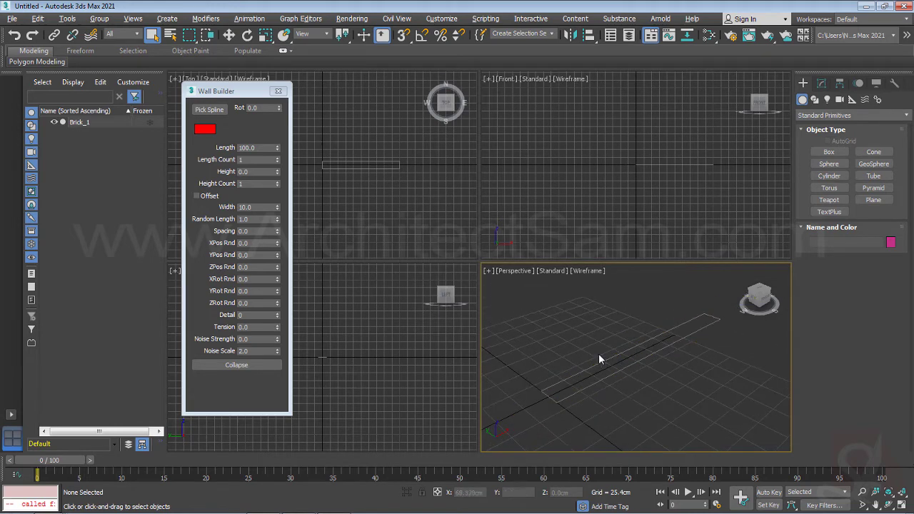
click(608, 360)
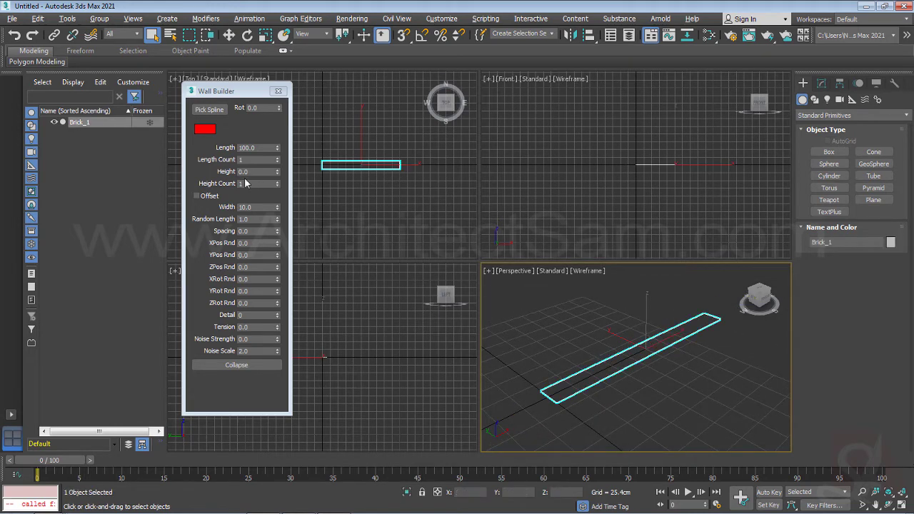
- Try a wall length count of 20 and raise it to 25
click(253, 160)
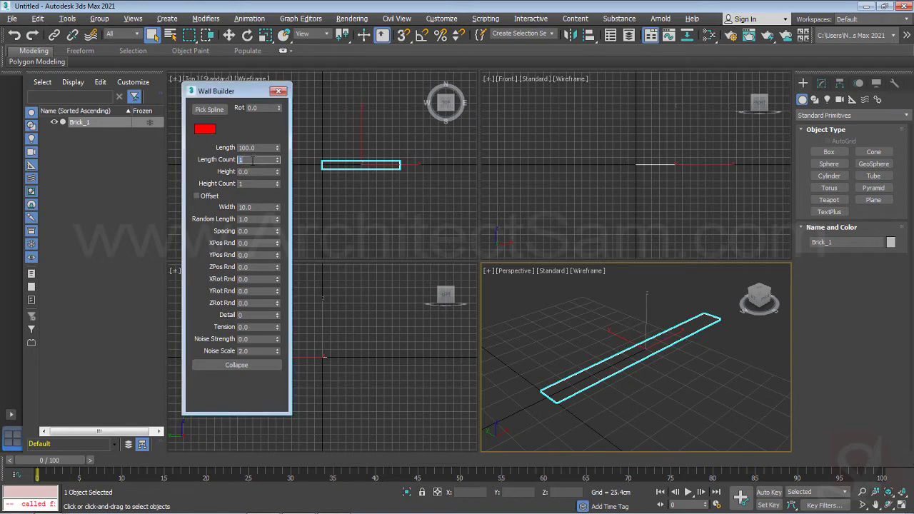
key(Return)
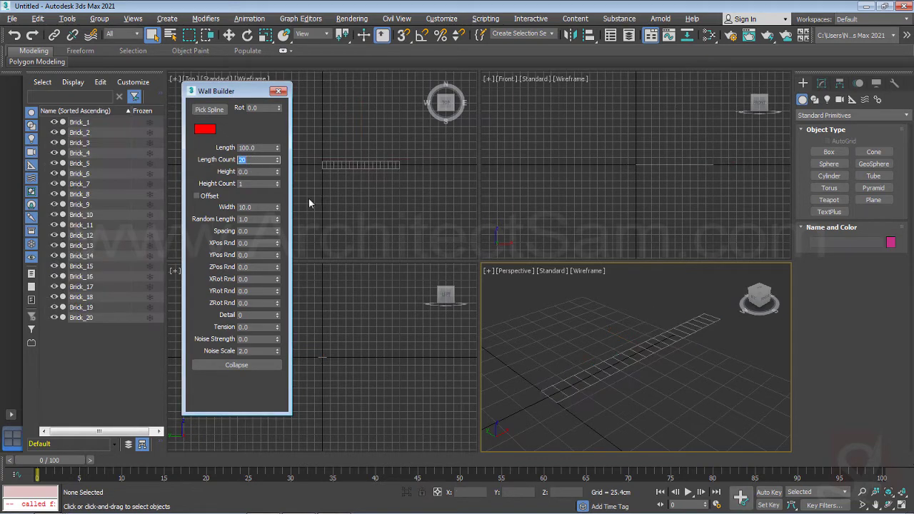
click(248, 160)
text(5)
key(Return)
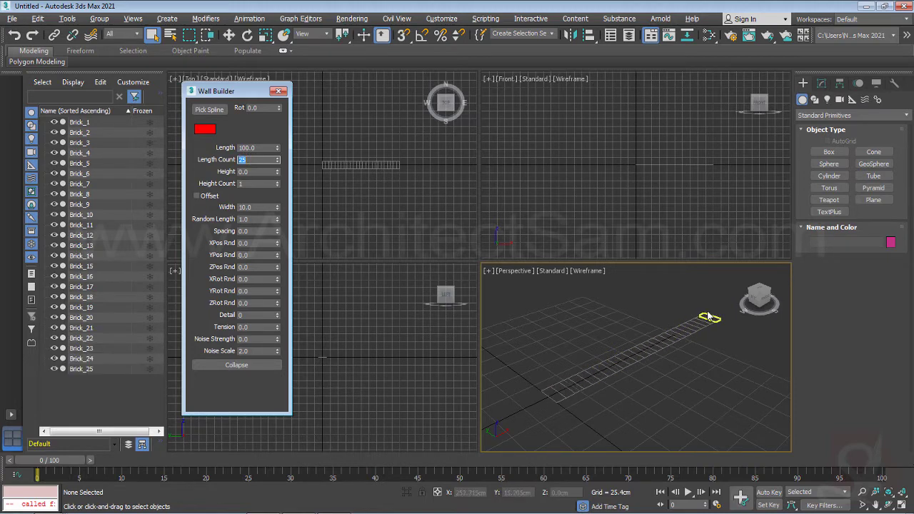
- Set the wall height to 60 and display the perspective view shaded with edged faces
double_click(266, 172)
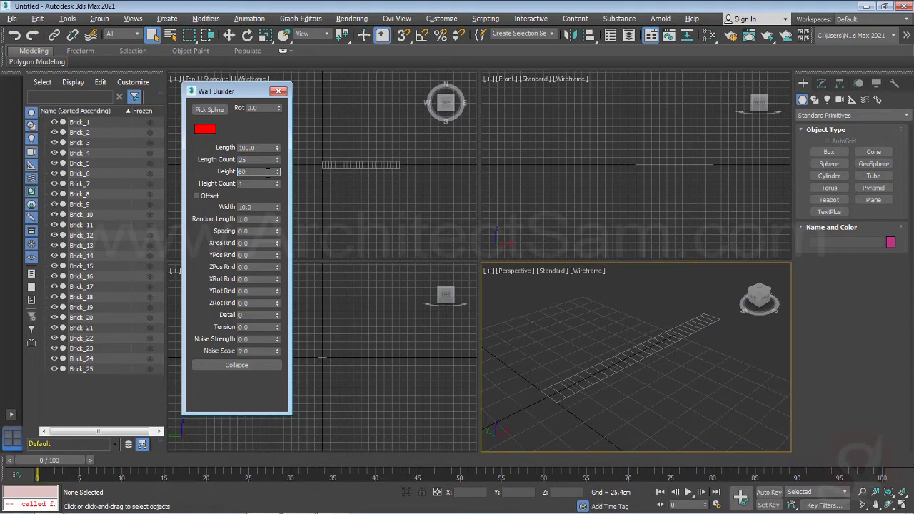
key(Return)
scroll(661, 394, down, 4)
scroll(617, 371, up, 1)
middle_drag(618, 384, 597, 358)
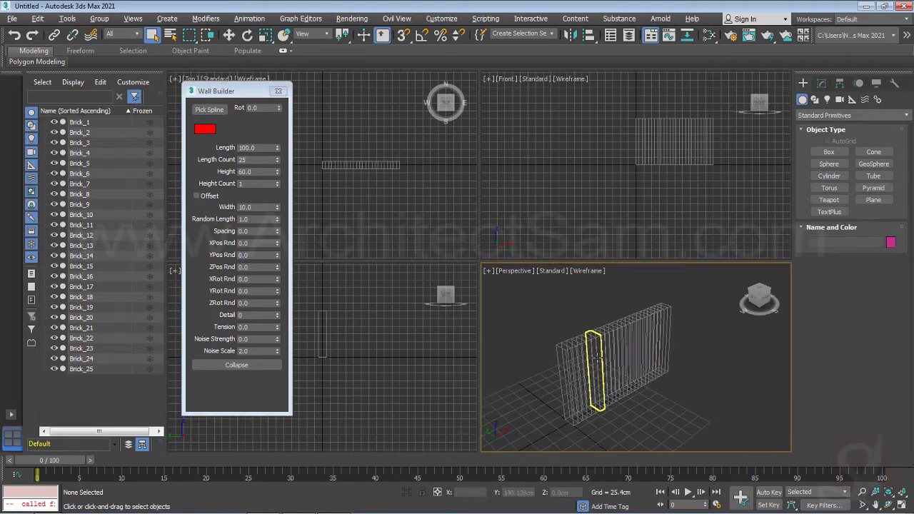
key(F3)
mouse_move(550, 383)
middle_down()
mouse_move(535, 367)
mouse_move(543, 363)
middle_up()
key(F4)
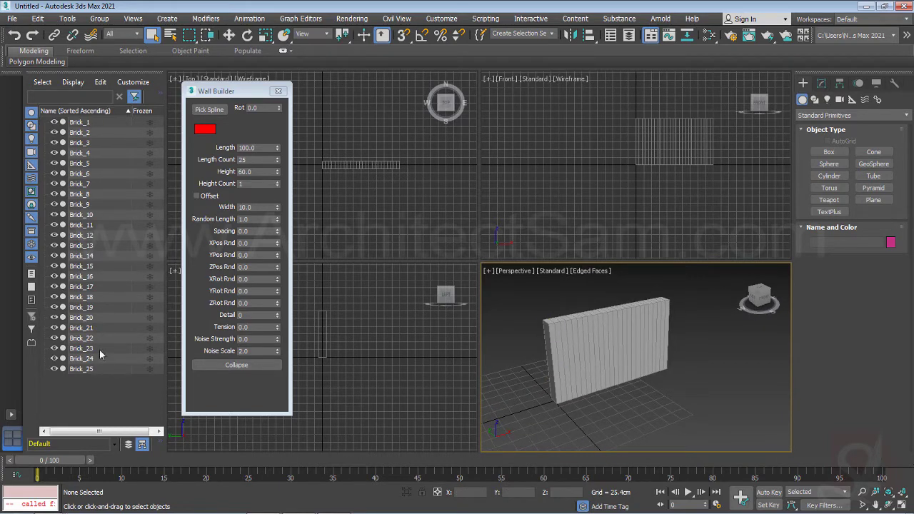
- Set the wall height count to 20 and maximize the perspective viewport
click(259, 184)
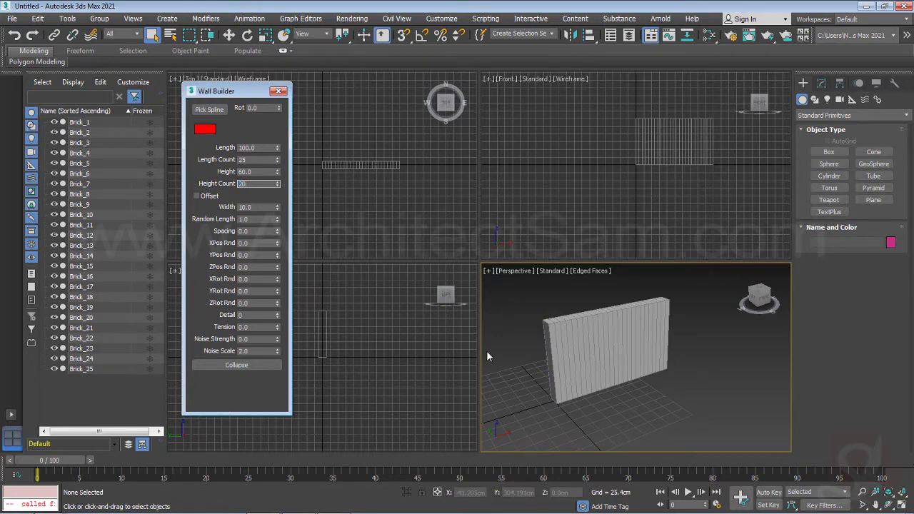
key(Return)
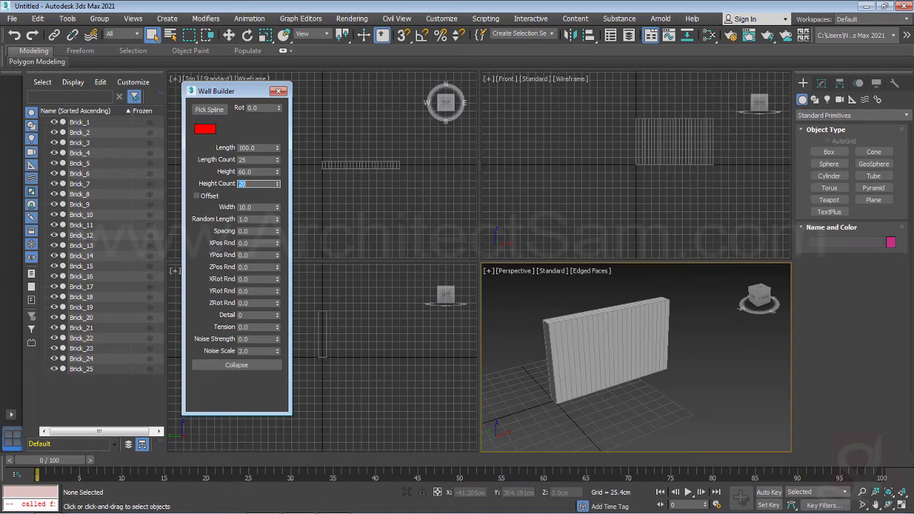
scroll(546, 335, up, 5)
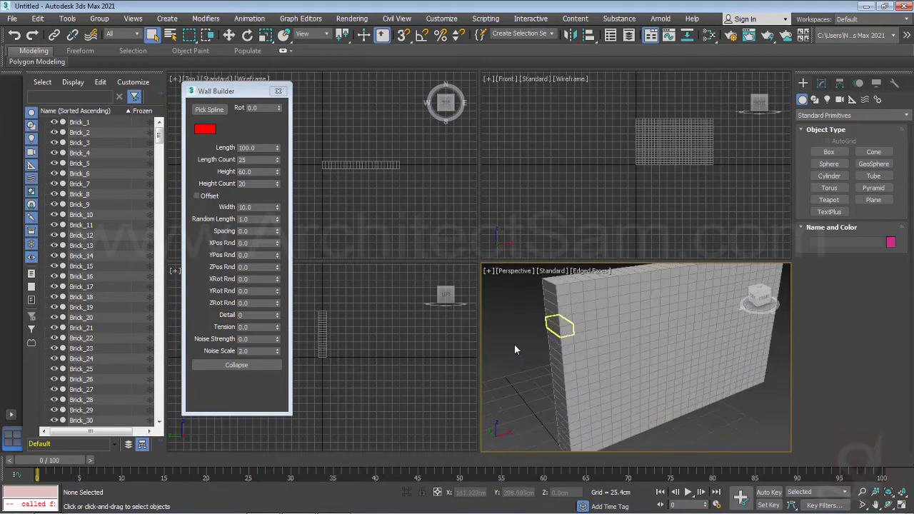
key(alt+w)
scroll(498, 340, down, 3)
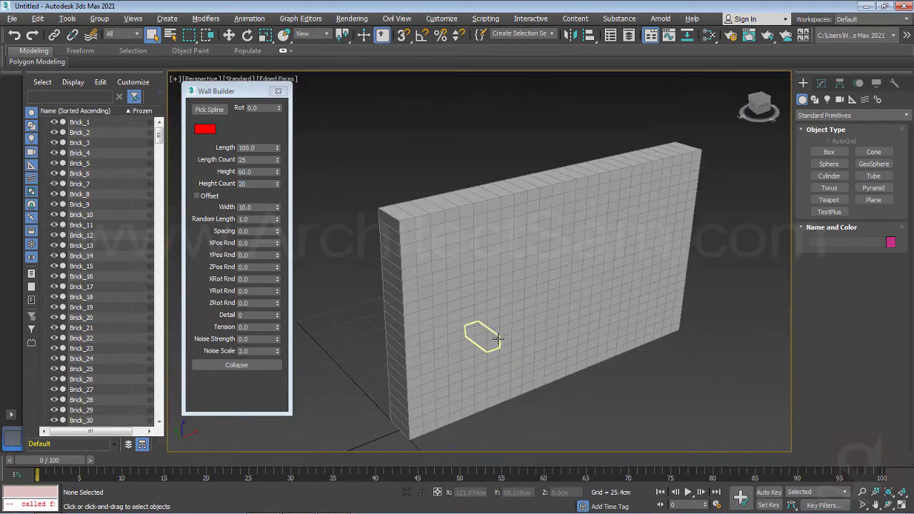
mouse_move(498, 340)
alt+middle_down()
mouse_move(459, 312)
mouse_move(490, 331)
alt+middle_up()
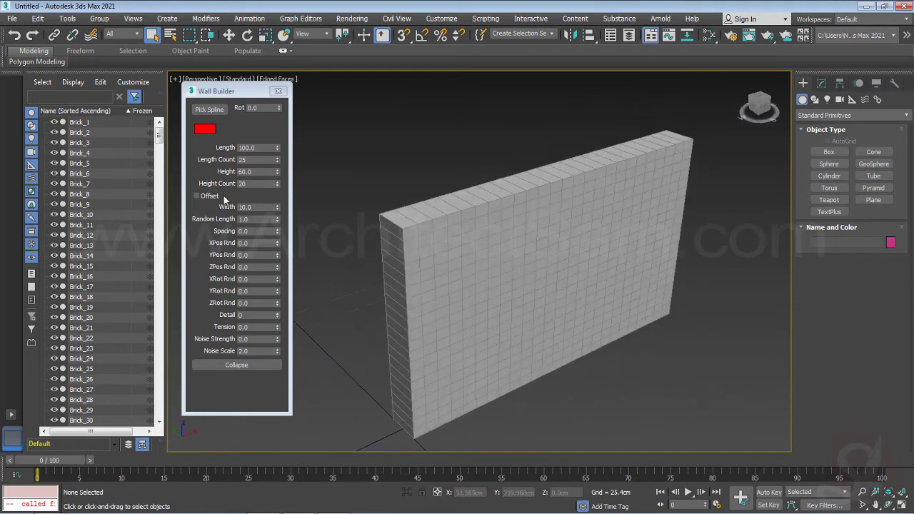
- Try a wall height count of 15 and raise it to 25
double_click(250, 184)
text(15)
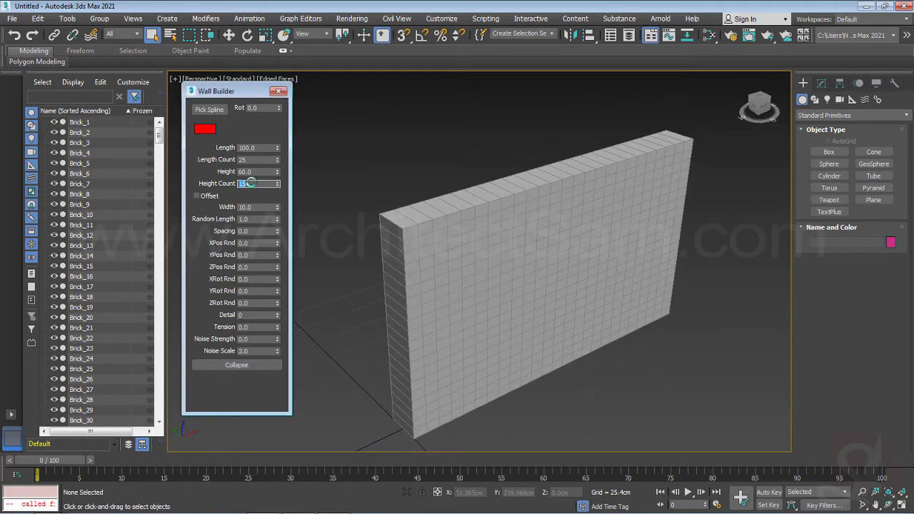
key(Return)
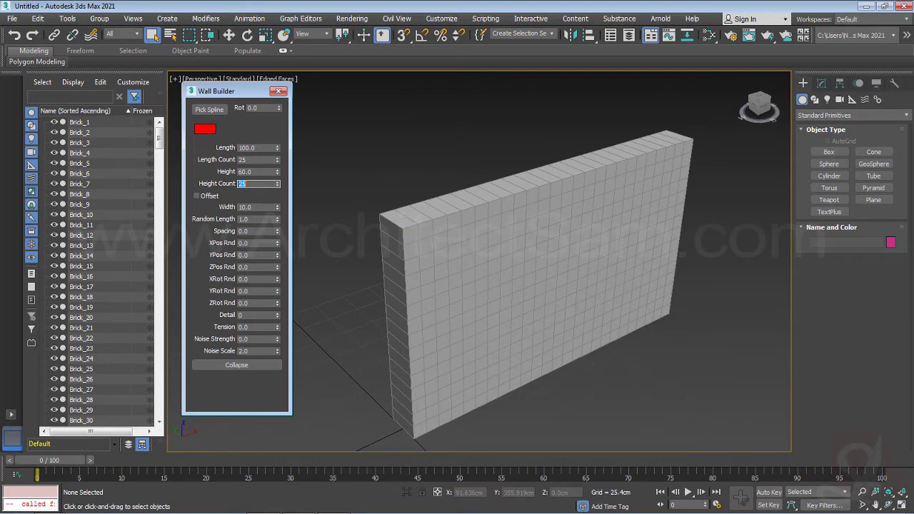
key(Return)
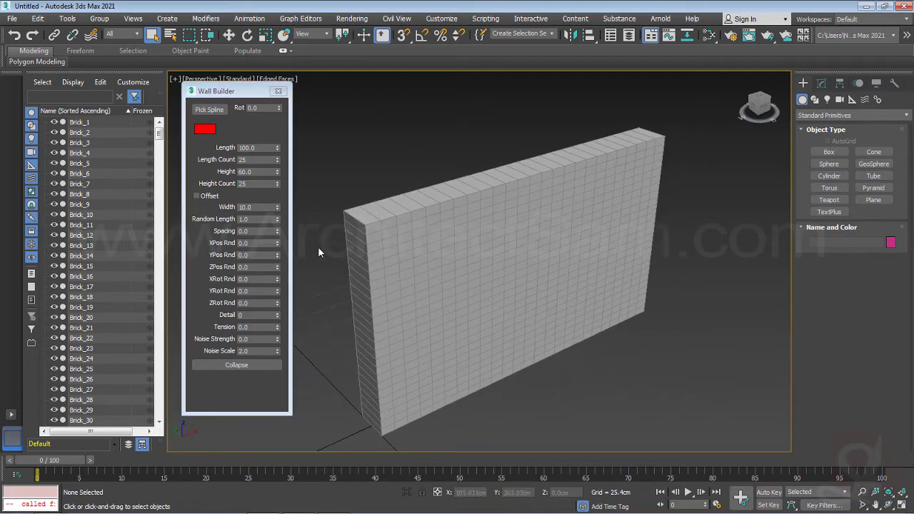
- Set the wall width to 5
key(Tab)
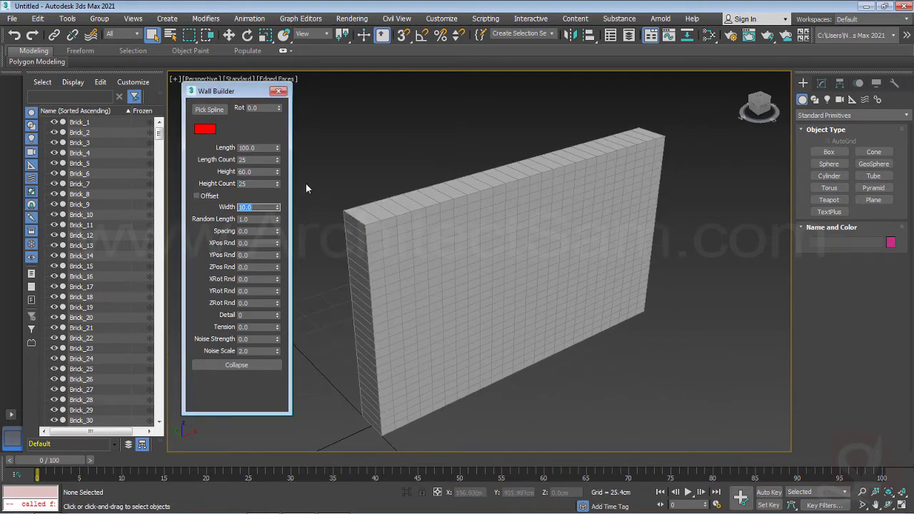
text(5)
key(Return)
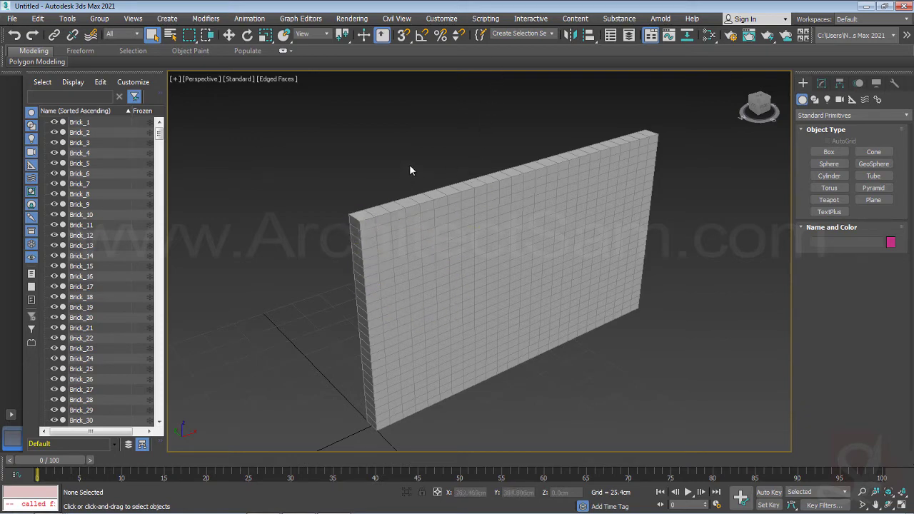
- Choose RStones_UI.ms in the script-opening dialog and bring the Wall Builder window back
click(483, 20)
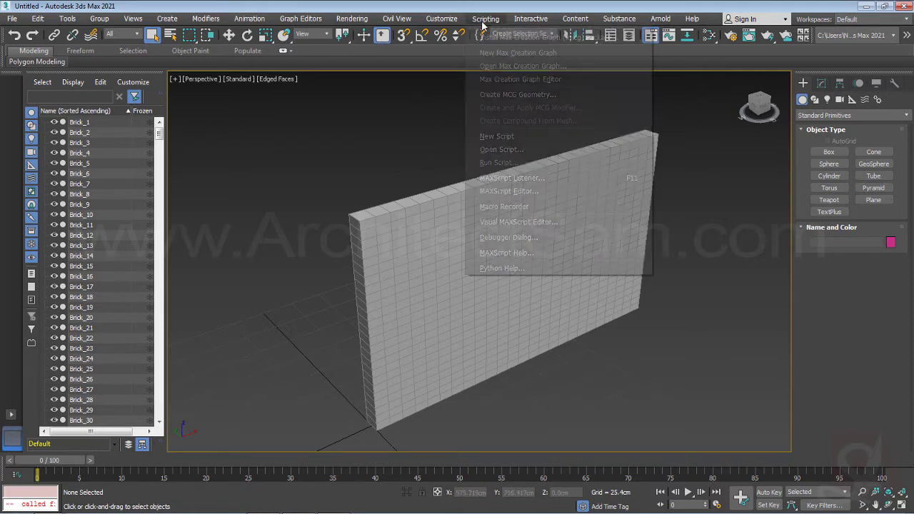
click(502, 150)
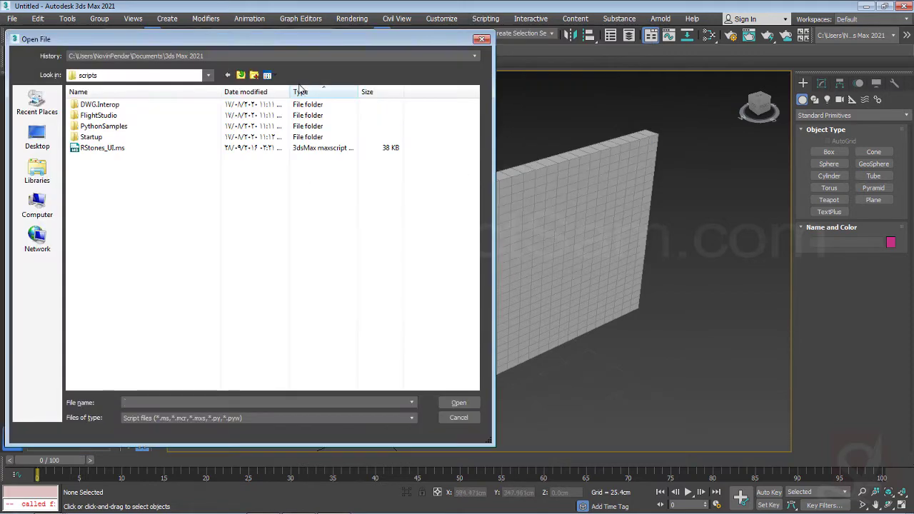
click(102, 148)
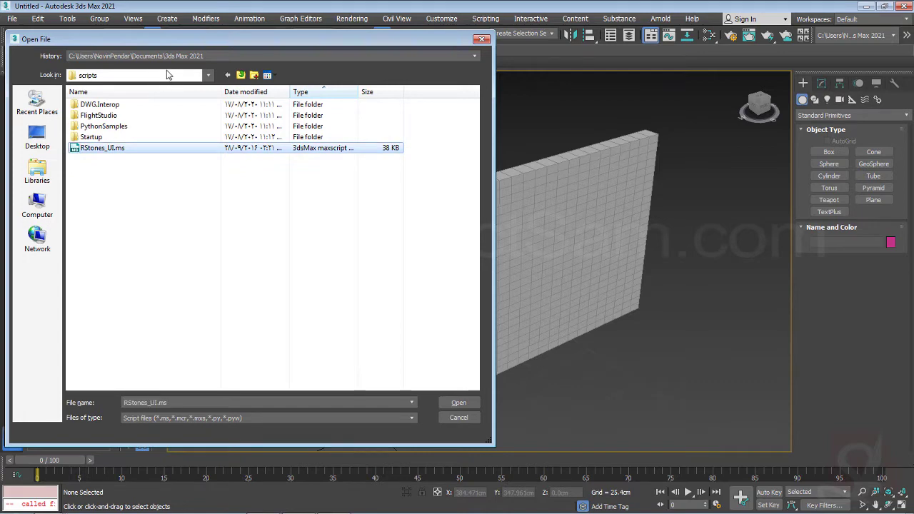
click(459, 403)
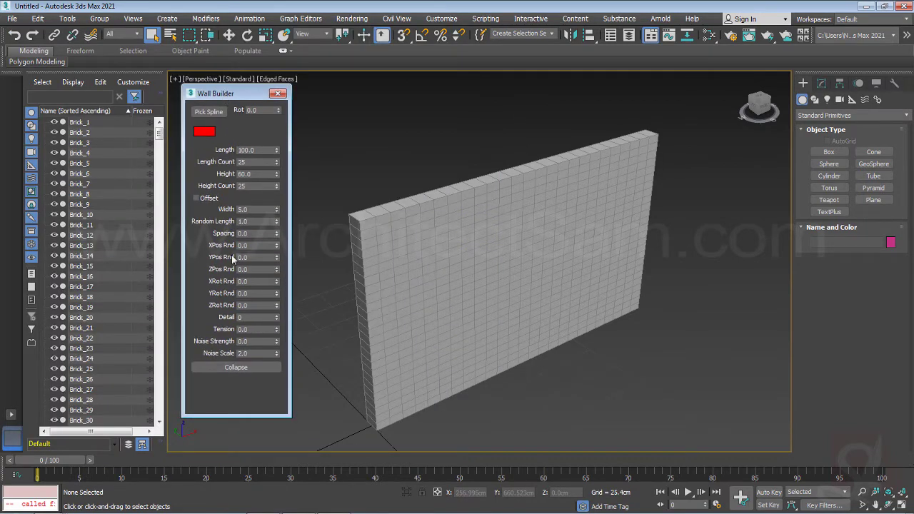
- Set the wall width to 10
double_click(255, 213)
text(10)
key(Return)
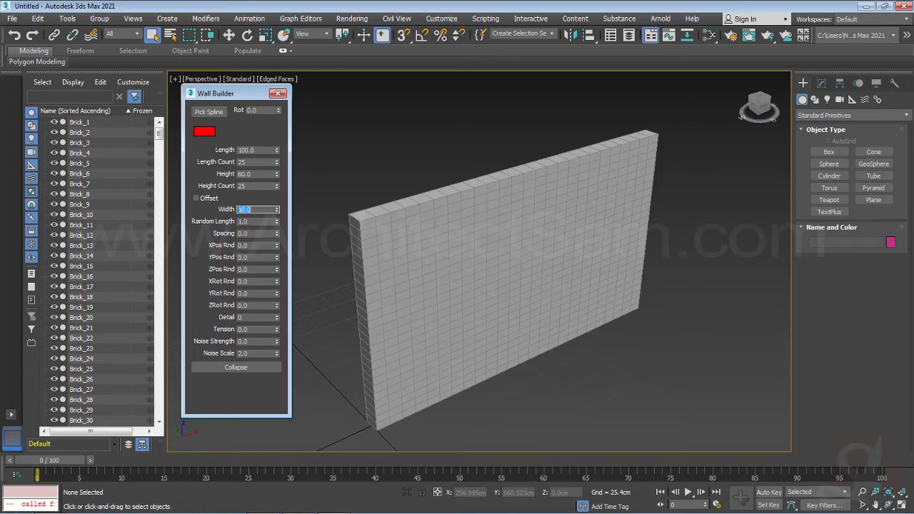
- Set the bricks' random length to 1.5 and inspect the wall from a more frontal angle
click(255, 223)
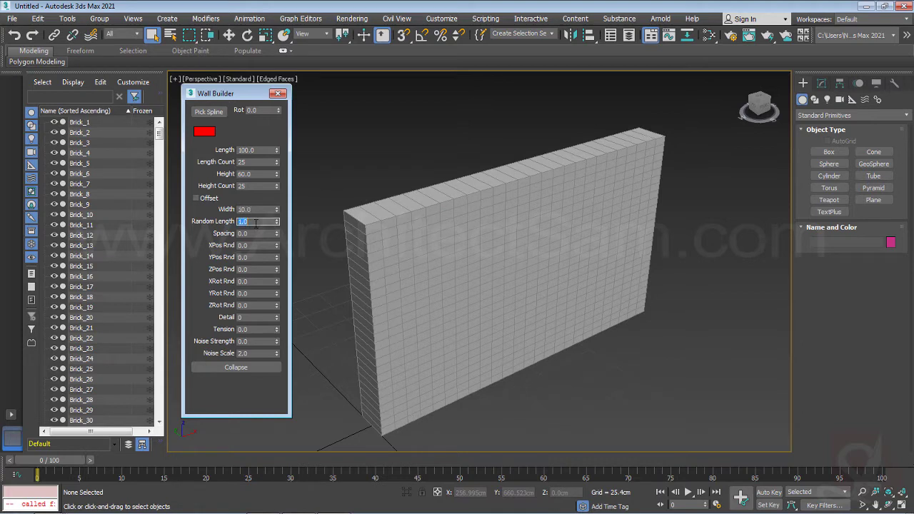
text(1.5)
key(Return)
alt+middle_drag(490, 302, 429, 259)
click(264, 221)
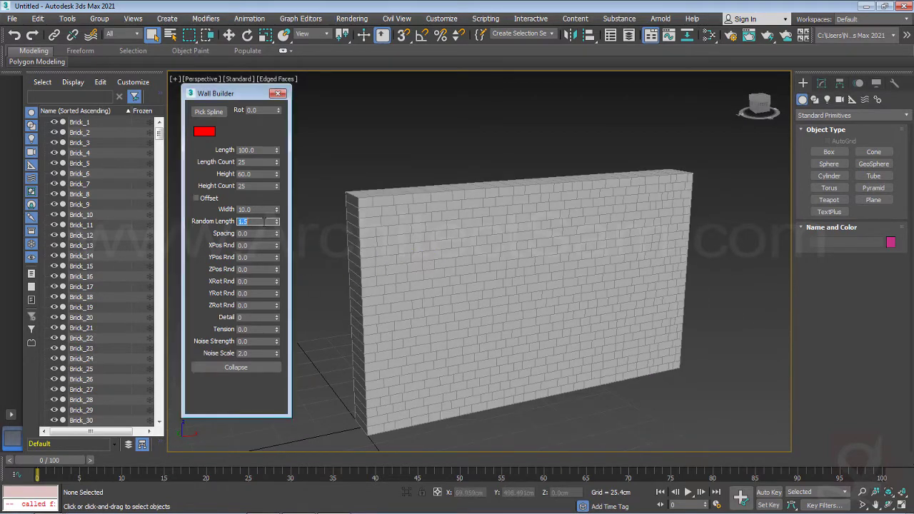
- Set the brick spacing to 0.2 and inspect the gaps between the bricks up close
click(259, 233)
text(0.2)
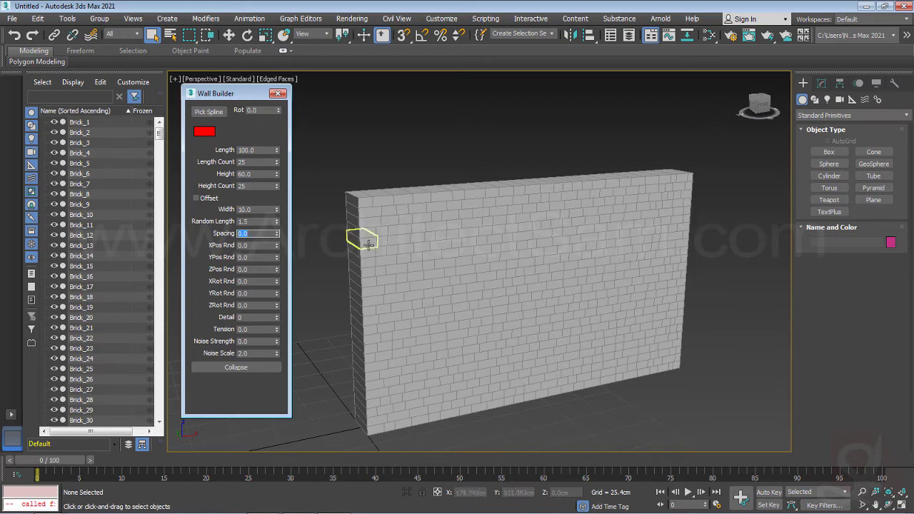
key(Return)
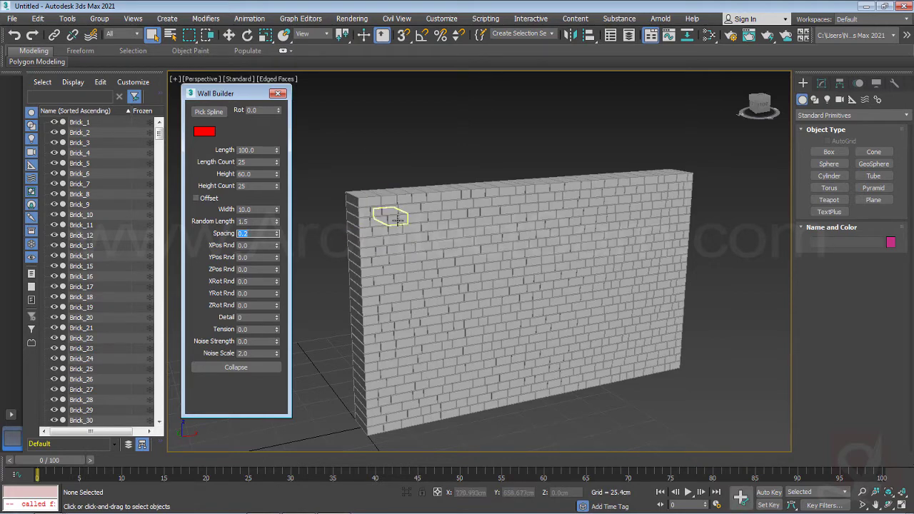
scroll(372, 179, up, 6)
scroll(373, 179, up, 6)
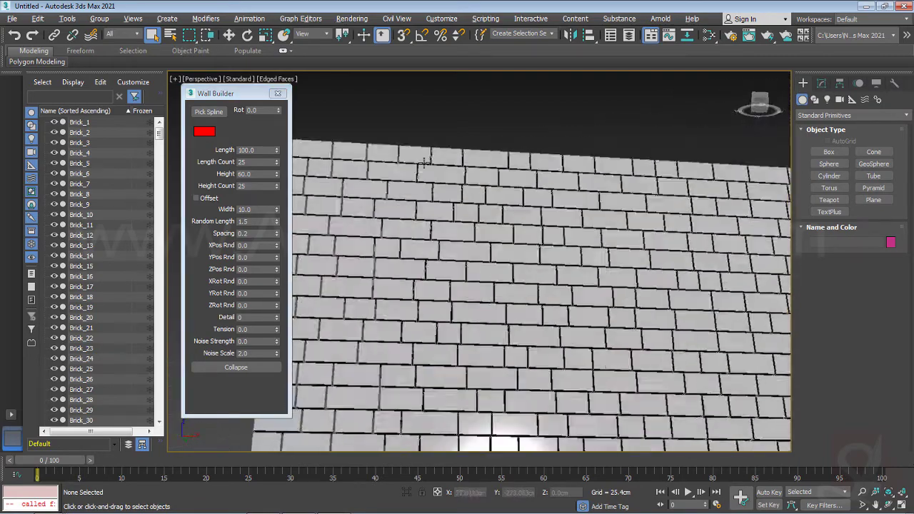
alt+middle_drag(443, 196, 428, 207)
scroll(428, 207, down, 5)
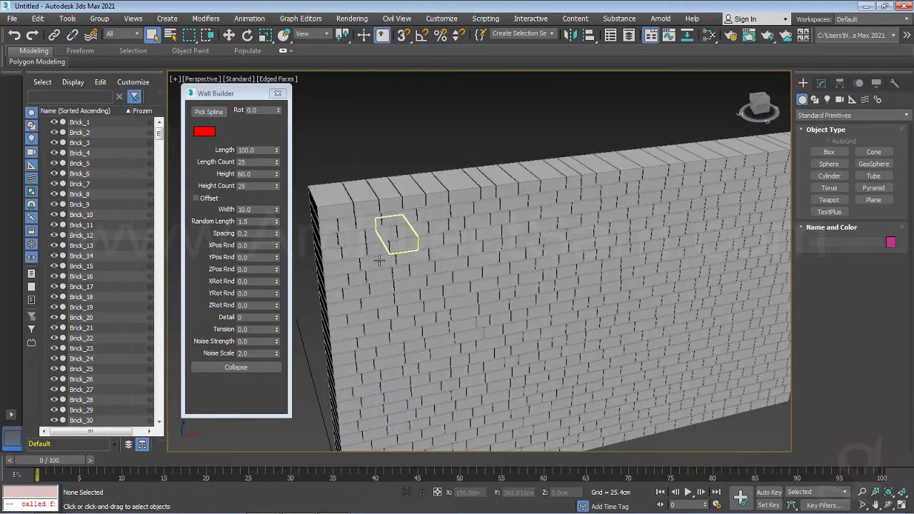
scroll(361, 224, down, 3)
middle_drag(361, 224, 347, 198)
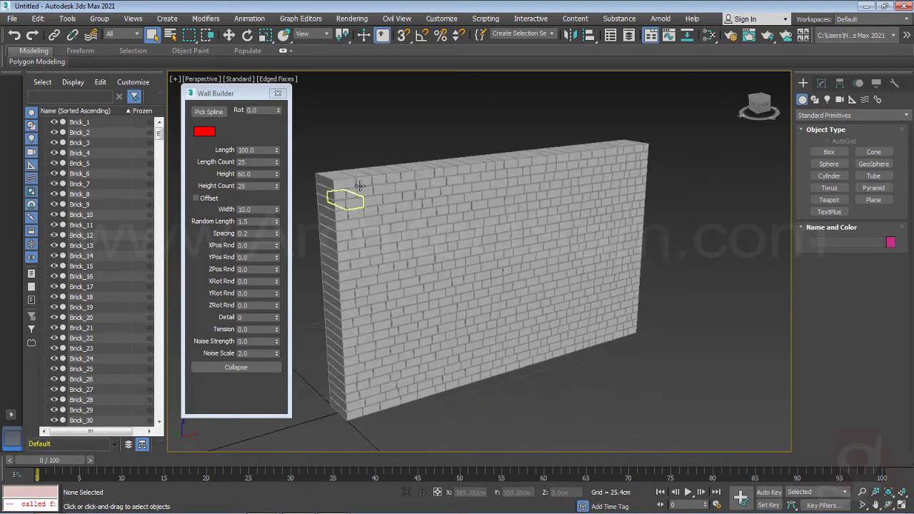
- Try a random X position of 2 on the bricks and reset it to 0
click(259, 245)
click(258, 256)
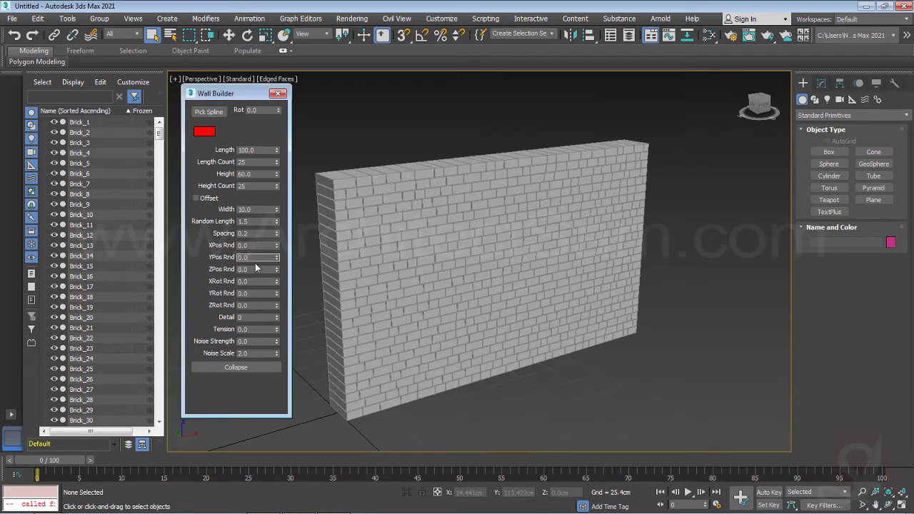
click(253, 270)
double_click(254, 245)
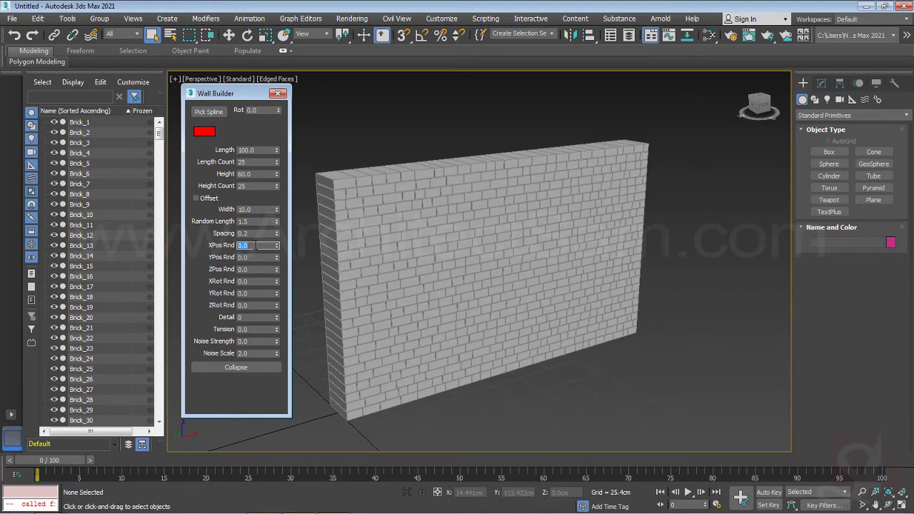
text(2)
key(Return)
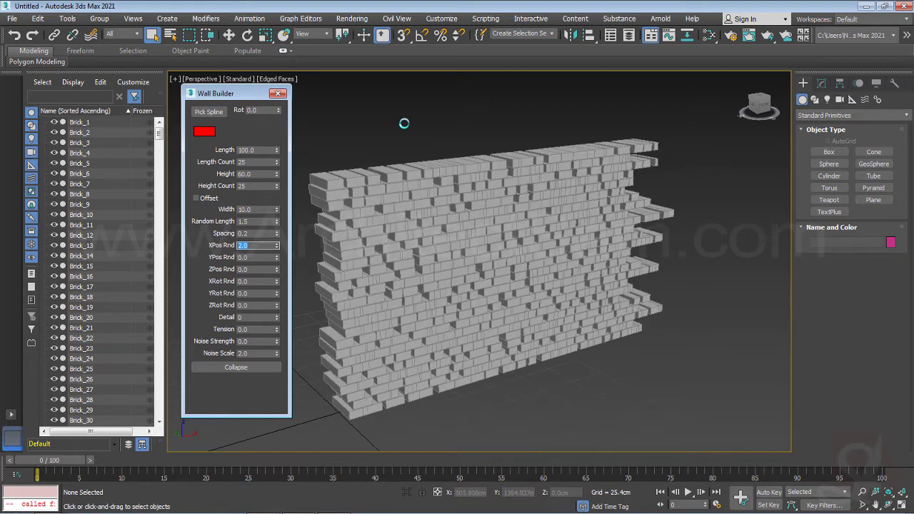
mouse_move(455, 230)
alt+middle_down()
mouse_move(393, 216)
mouse_move(440, 229)
alt+middle_up()
right_click(277, 245)
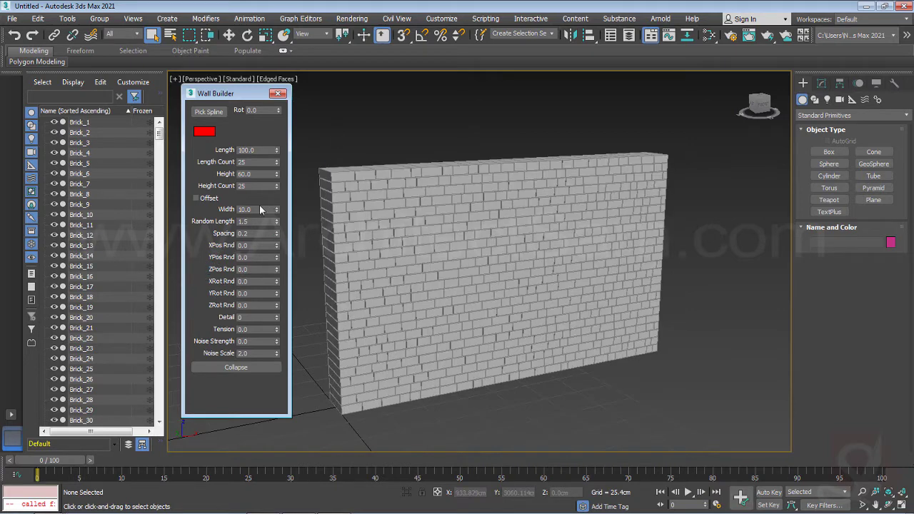
- Set the bricks' random Y position to 1.5 and inspect the wall from several angles
double_click(256, 258)
text(1.5)
key(Return)
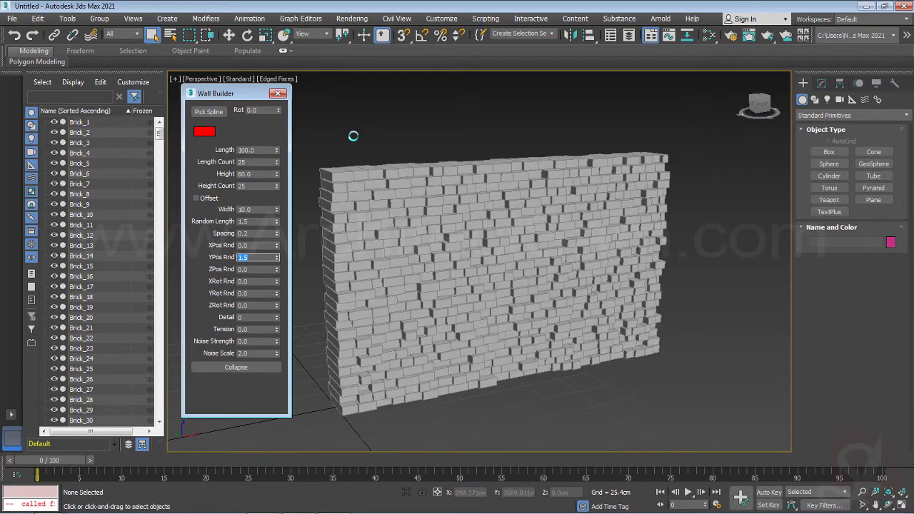
alt+middle_drag(400, 235, 300, 272)
alt+middle_drag(244, 281, 383, 280)
scroll(422, 251, up, 3)
scroll(468, 257, down, 3)
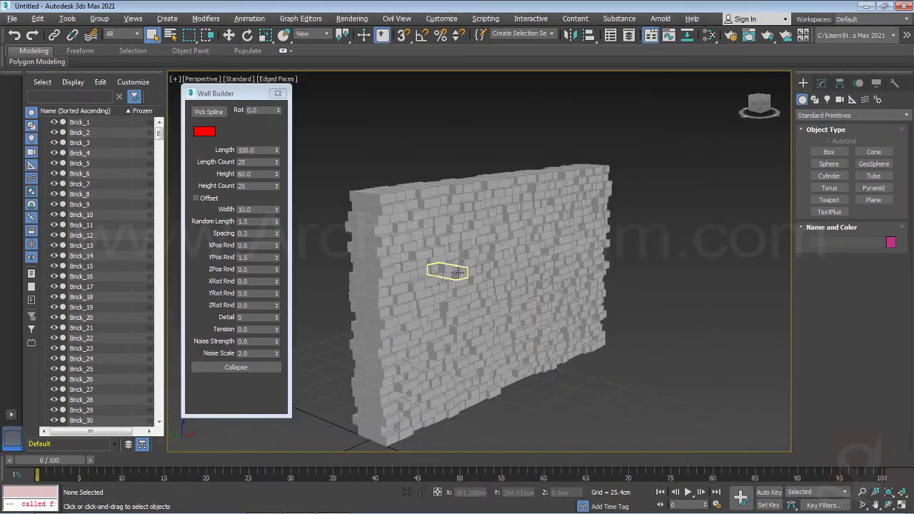
alt+middle_drag(449, 273, 454, 272)
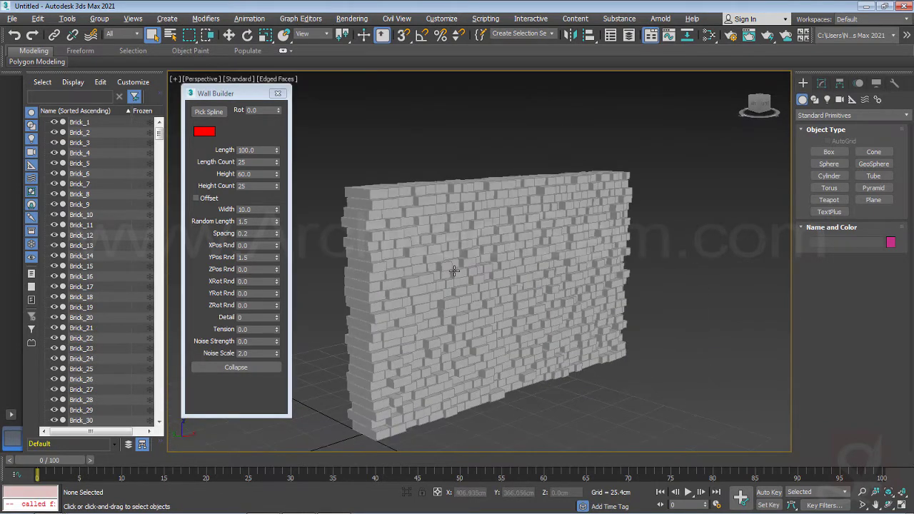
- Try a random Z rotation of 15 on the bricks, inspect the wall and reset the rotation to 0
click(254, 282)
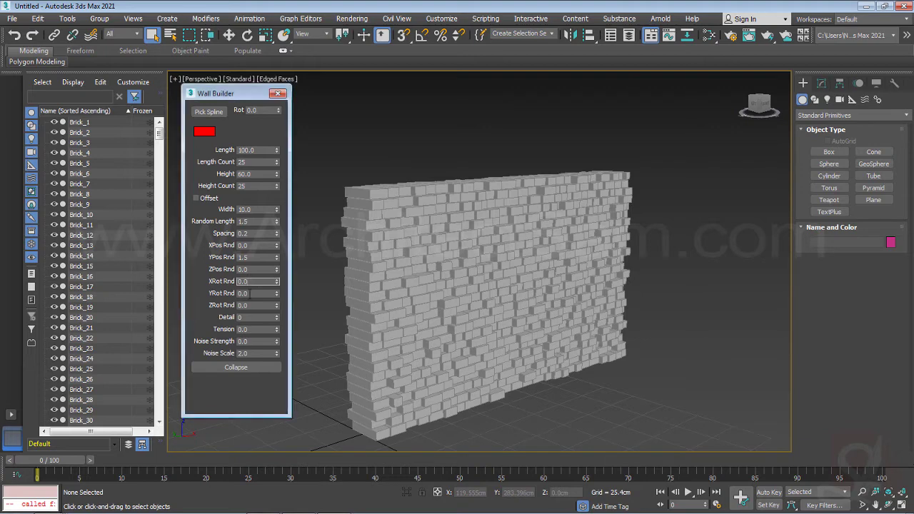
click(252, 294)
double_click(251, 306)
text(15)
key(Return)
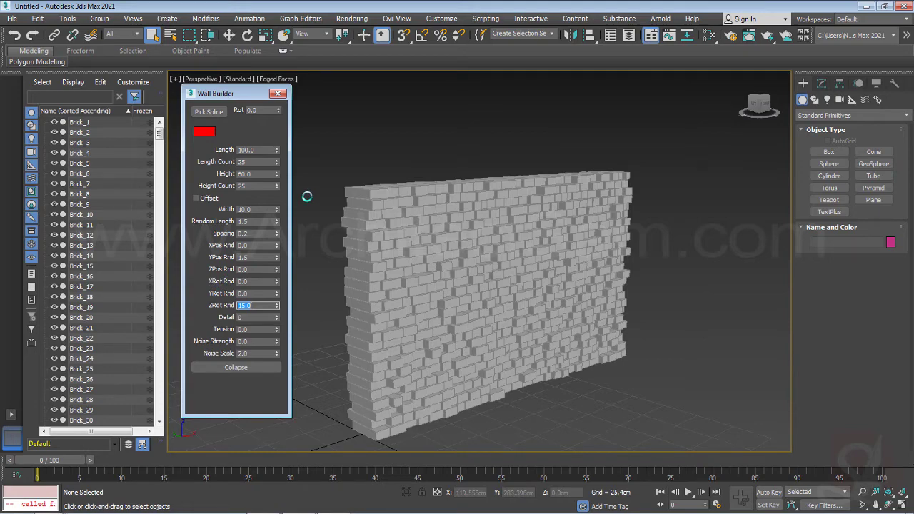
alt+middle_drag(470, 286, 486, 289)
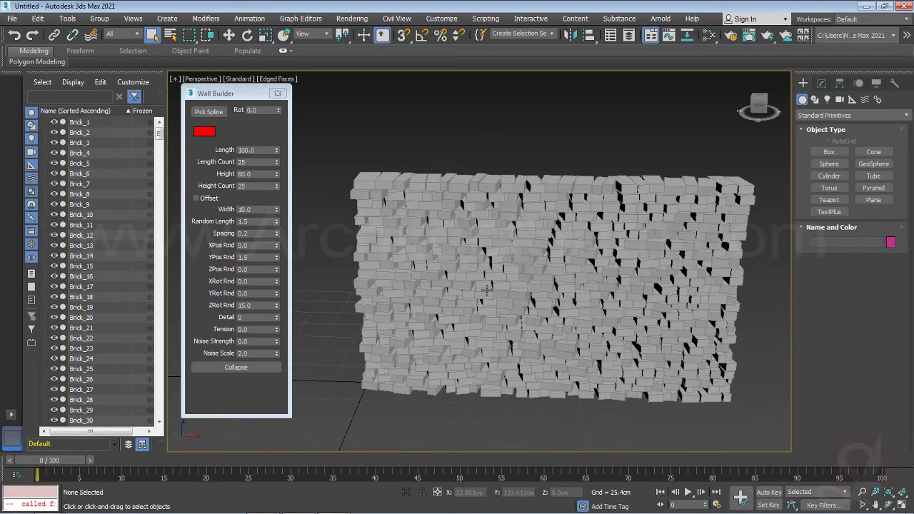
scroll(486, 289, up, 3)
alt+middle_drag(551, 263, 428, 290)
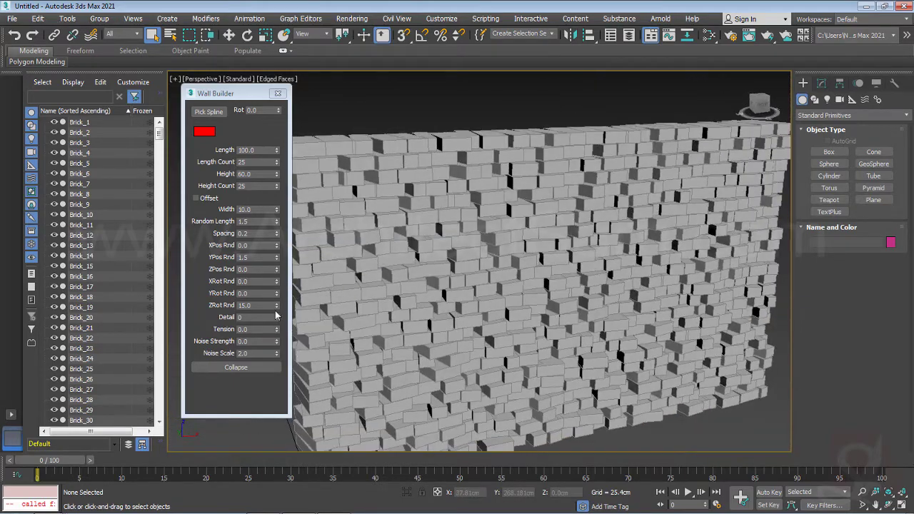
right_click(276, 308)
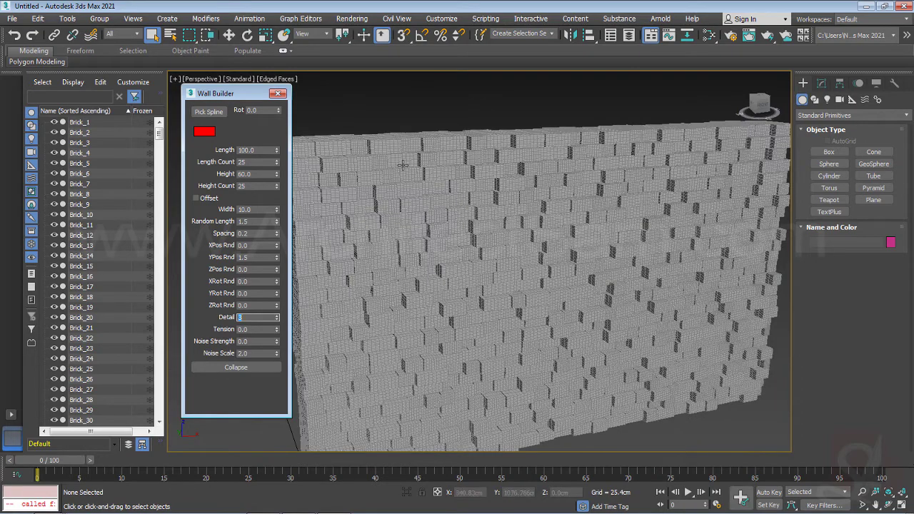
- Set the bricks' tension to 6 while viewing the wall's upper corner up close
scroll(428, 200, up, 5)
middle_drag(364, 201, 380, 234)
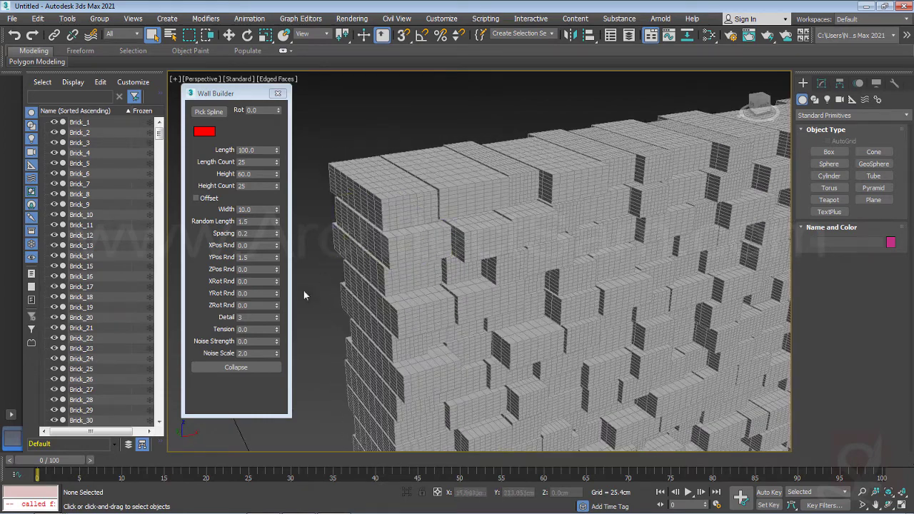
click(247, 331)
text(6)
key(Return)
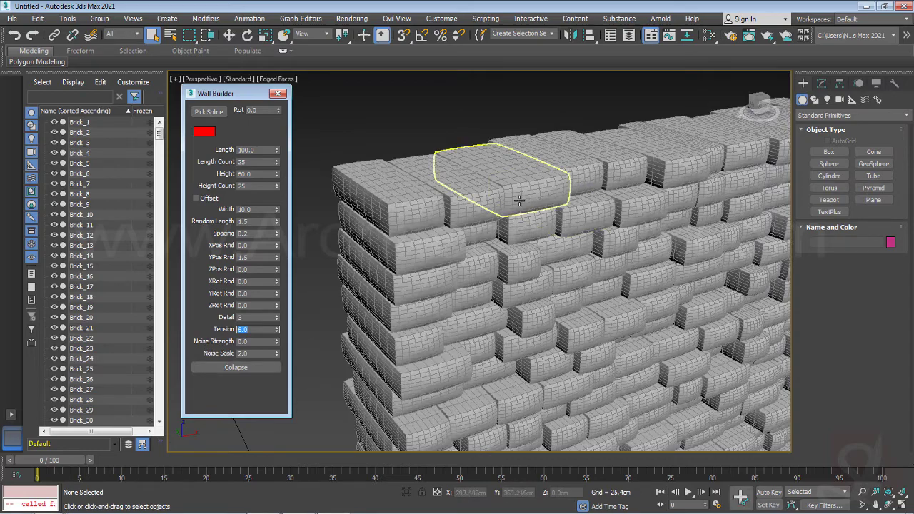
- Turn off the viewport's edged faces to inspect the bricks' shape, and reset the tension to 0
middle_drag(518, 198, 402, 171)
scroll(402, 171, down, 2)
middle_drag(472, 205, 526, 154)
key(F4)
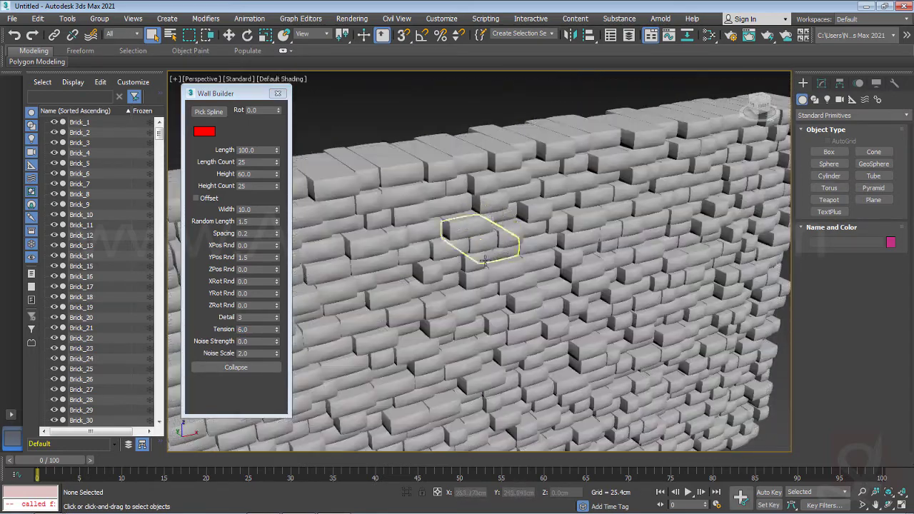
mouse_move(490, 249)
alt+middle_down()
mouse_move(480, 255)
mouse_move(397, 233)
mouse_move(351, 306)
alt+middle_up()
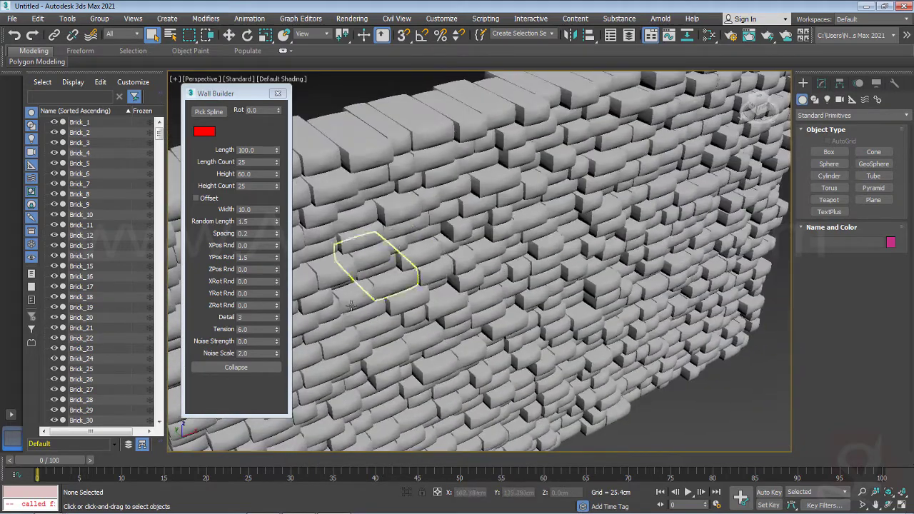
right_click(277, 329)
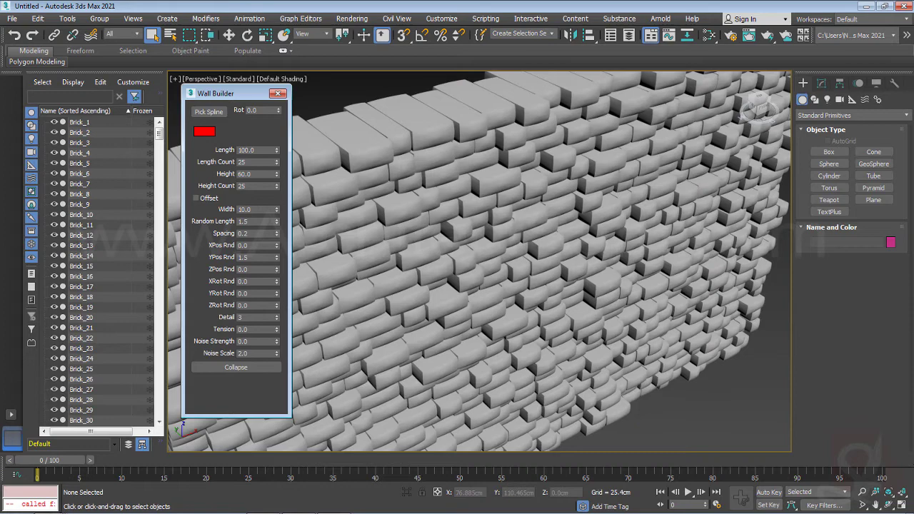
- Try a noise strength of 1 on the bricks and inspect their surface
double_click(258, 342)
text(1)
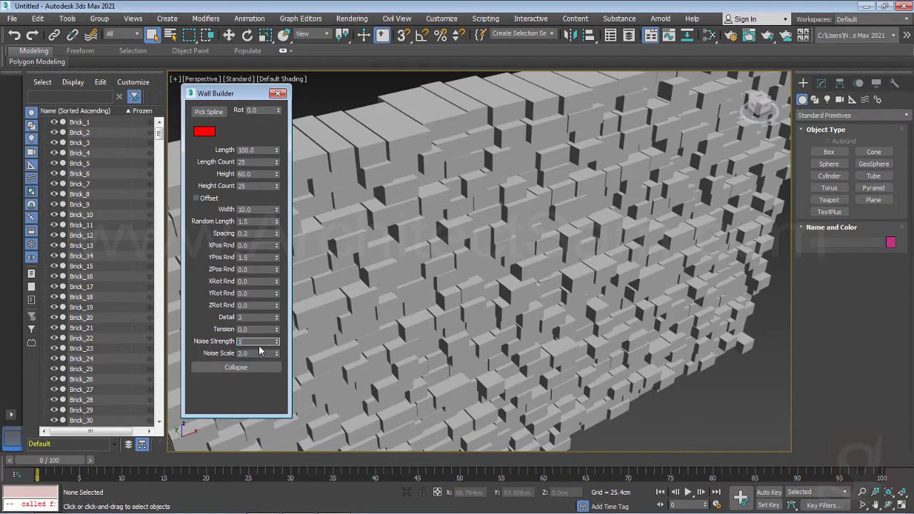
key(Return)
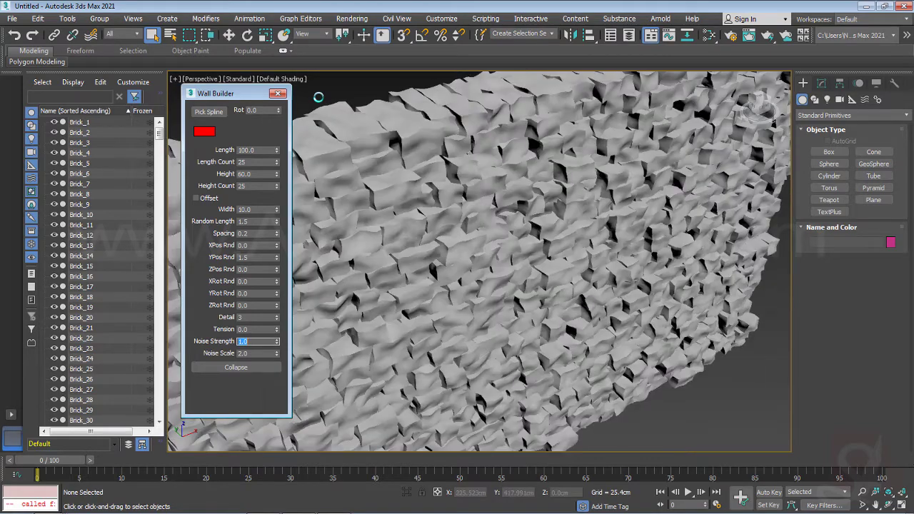
mouse_move(460, 145)
alt+middle_down()
mouse_move(511, 180)
mouse_move(507, 208)
alt+middle_up()
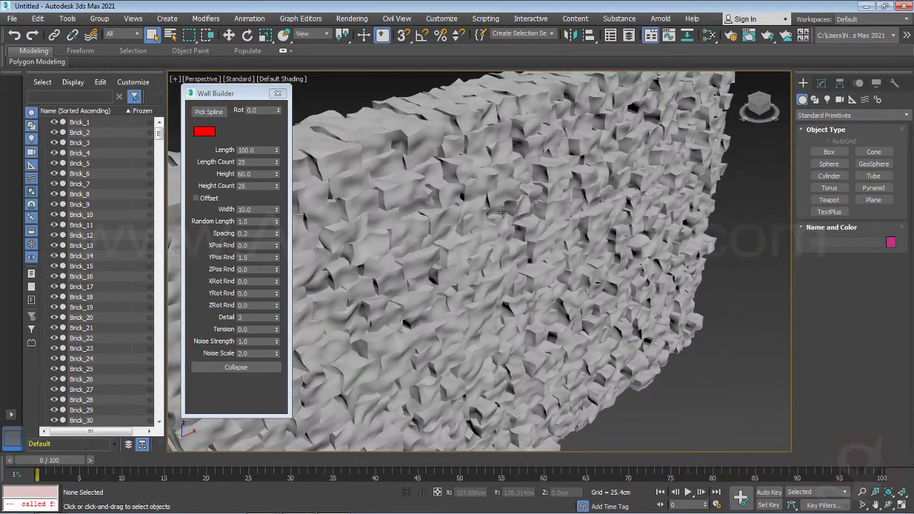
- Set the noise strength to 0.2 and inspect the whole wall
click(263, 341)
text(0.2)
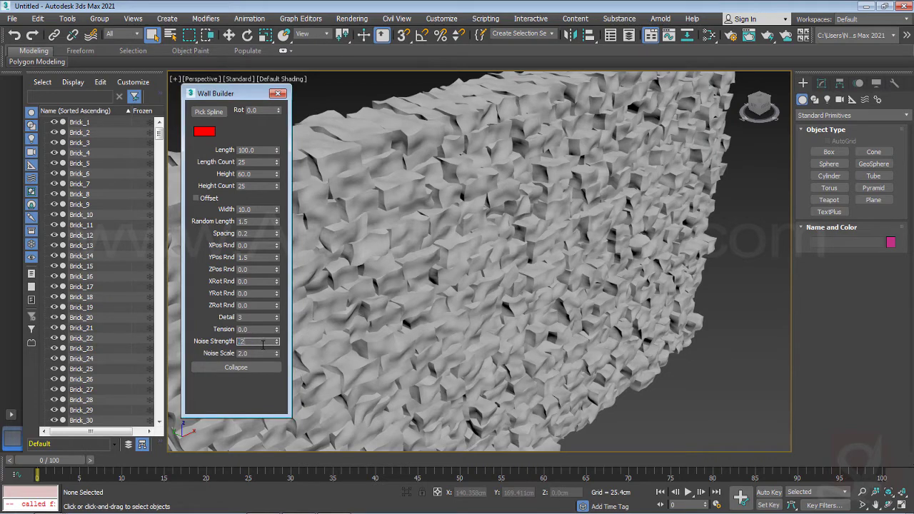
key(Return)
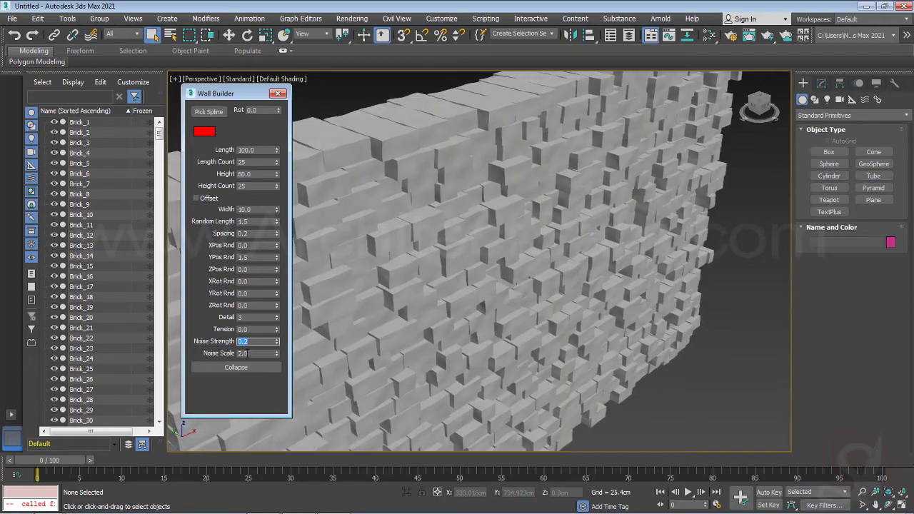
mouse_move(425, 261)
alt+middle_down()
mouse_move(449, 235)
mouse_move(418, 254)
alt+middle_up()
mouse_move(159, 134)
mouse_down()
mouse_move(168, 424)
mouse_move(158, 126)
mouse_up()
scroll(516, 220, down, 5)
mouse_move(516, 221)
alt+middle_down()
mouse_move(520, 213)
mouse_move(523, 227)
alt+middle_up()
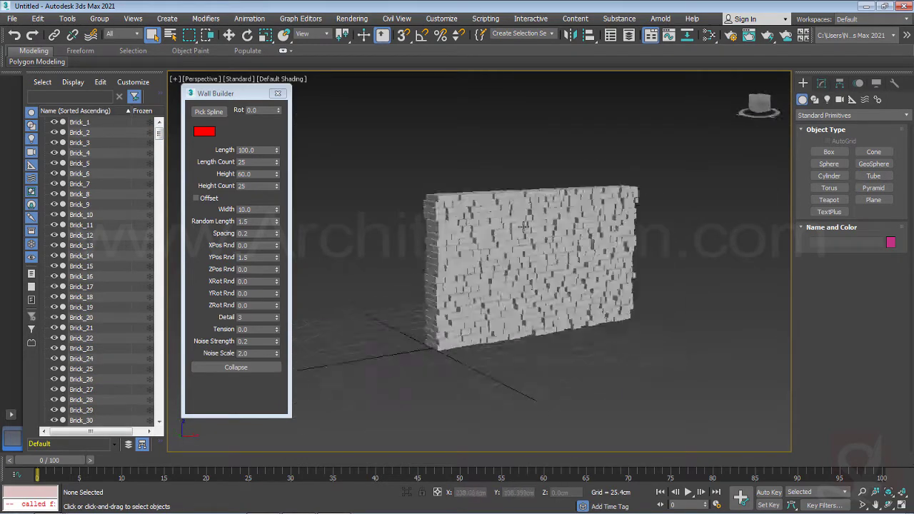
scroll(592, 235, up, 5)
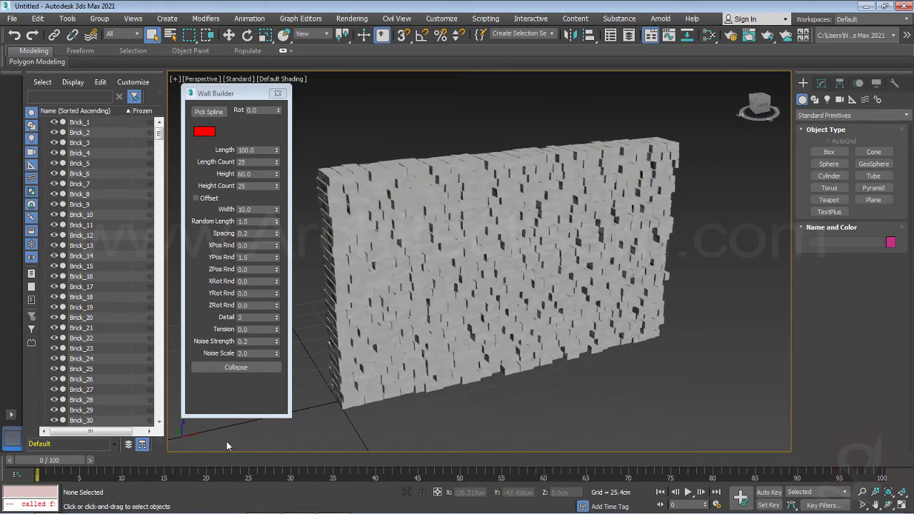
- Collapse all the bricks into a single wall object, check that it selects as one piece, and deselect it
click(241, 368)
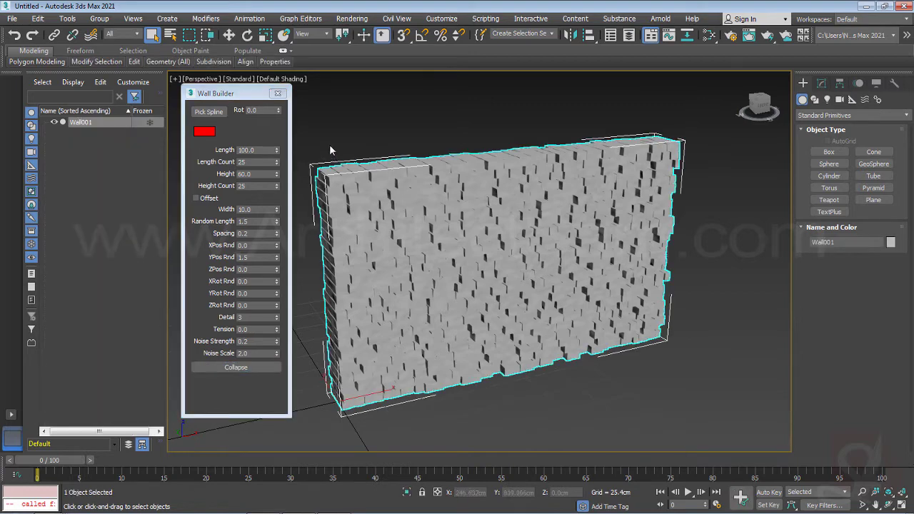
click(390, 114)
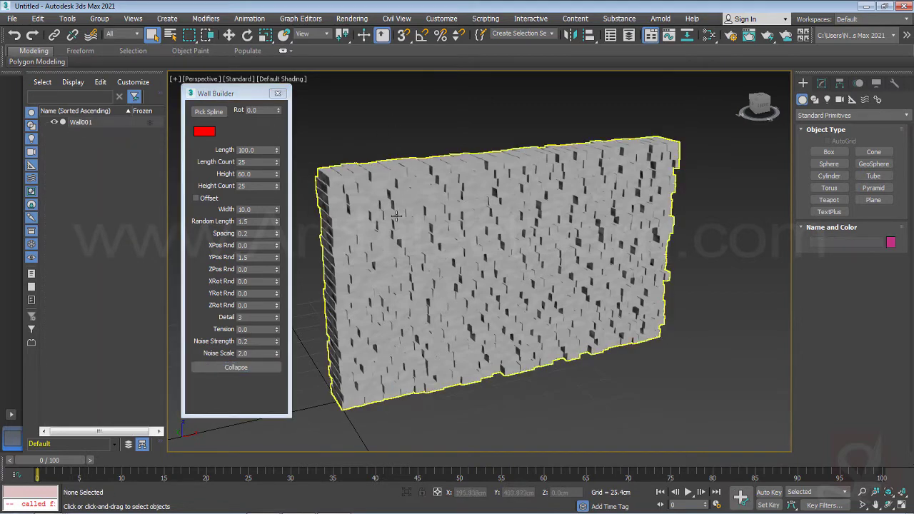
click(370, 250)
alt+middle_drag(371, 251, 455, 103)
click(456, 102)
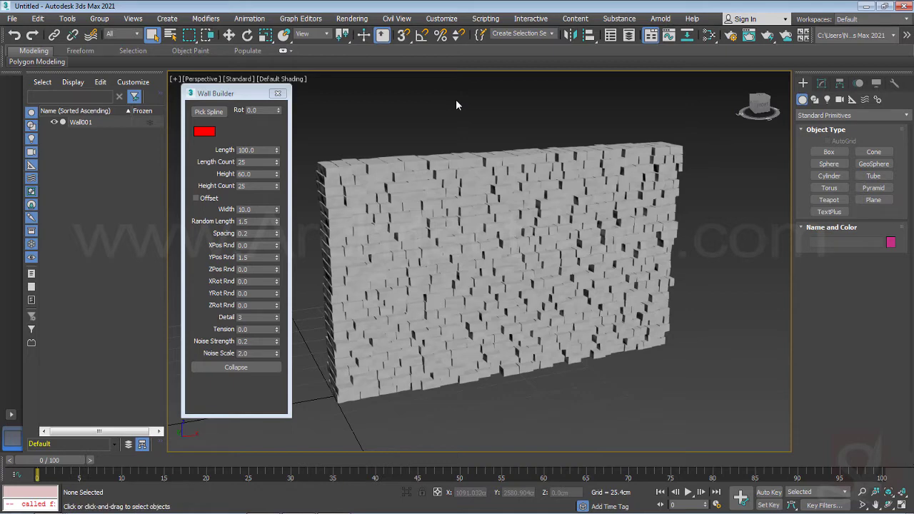
- Sample the wall's material into the Slate Material Editor and display the parameters of its Multi/Sub-Object node
key(m)
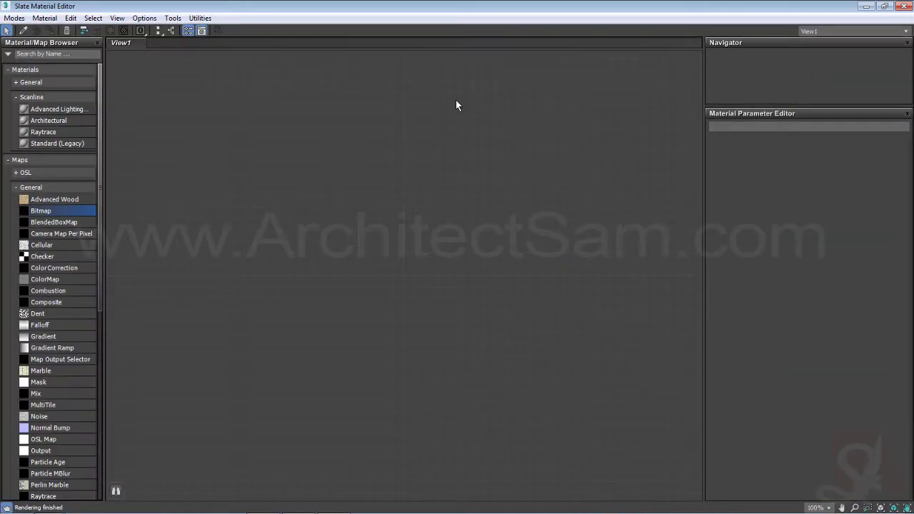
click(24, 30)
click(884, 6)
click(592, 200)
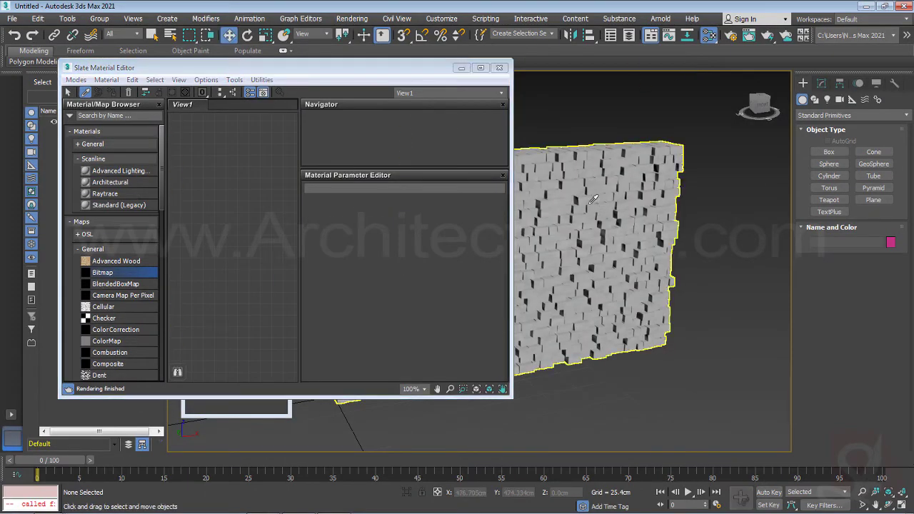
click(480, 67)
middle_drag(379, 256, 625, 260)
double_click(387, 160)
scroll(388, 162, down, 10)
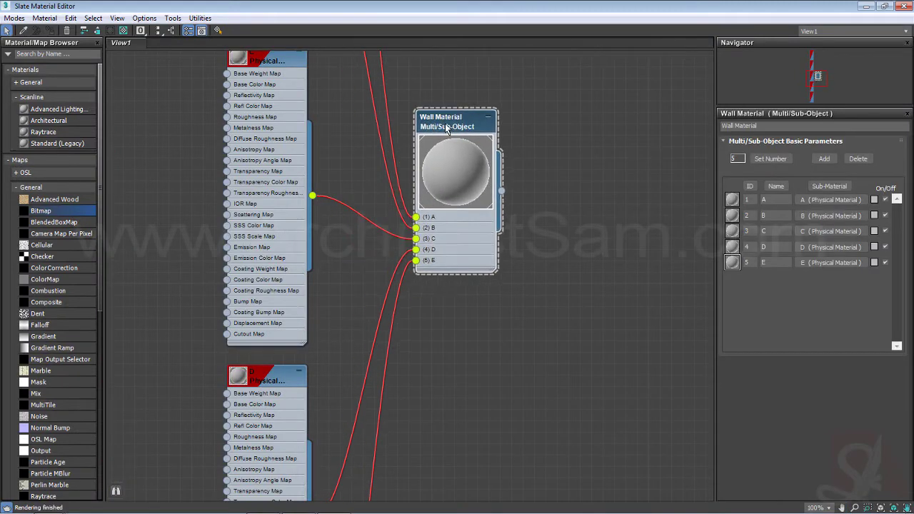
- Set physical material A's base color to dark brick red with red 0.237, green 0.038 and blue 0.011
middle_drag(387, 184, 380, 243)
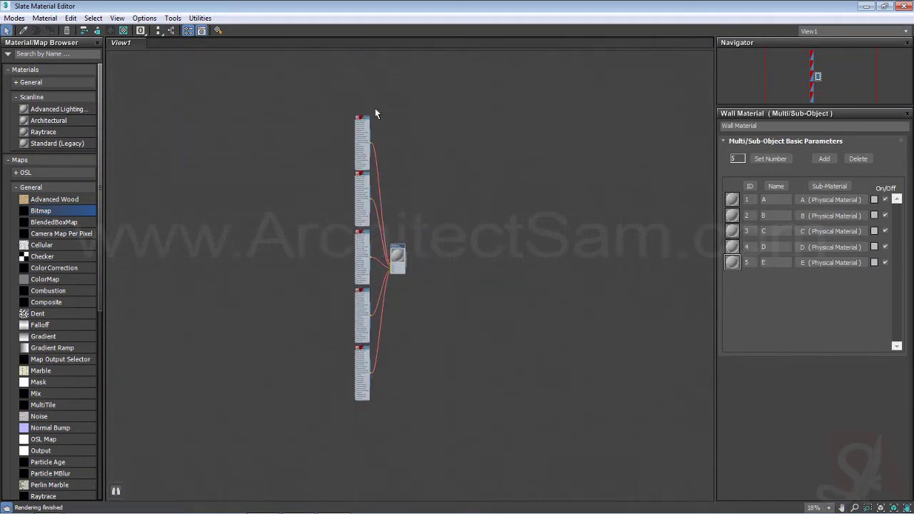
scroll(394, 254, up, 8)
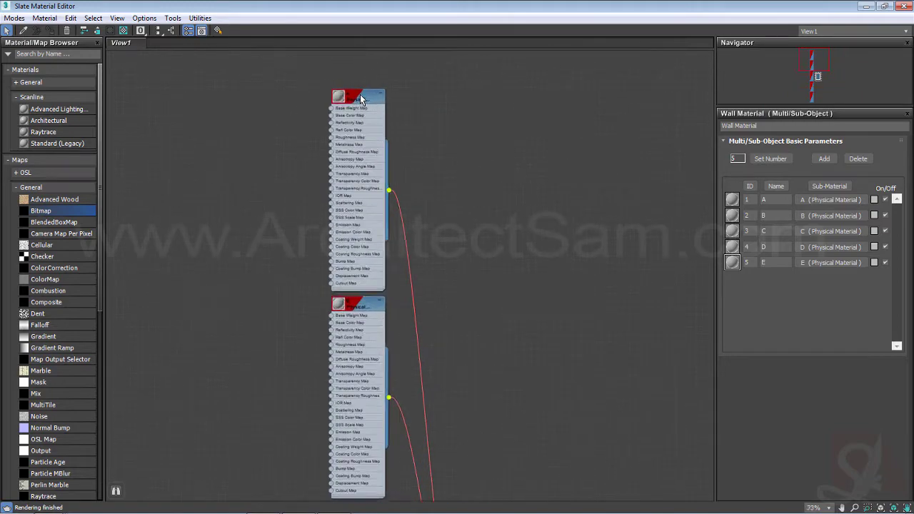
double_click(354, 104)
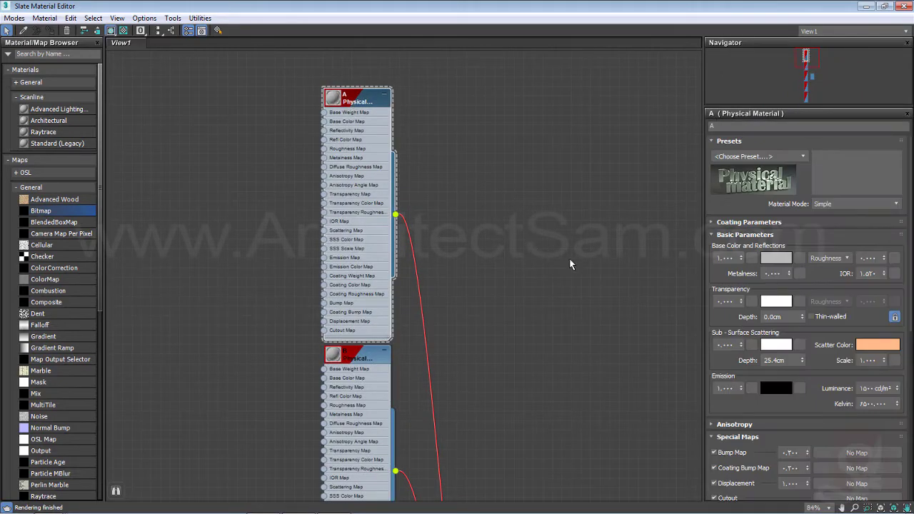
click(777, 257)
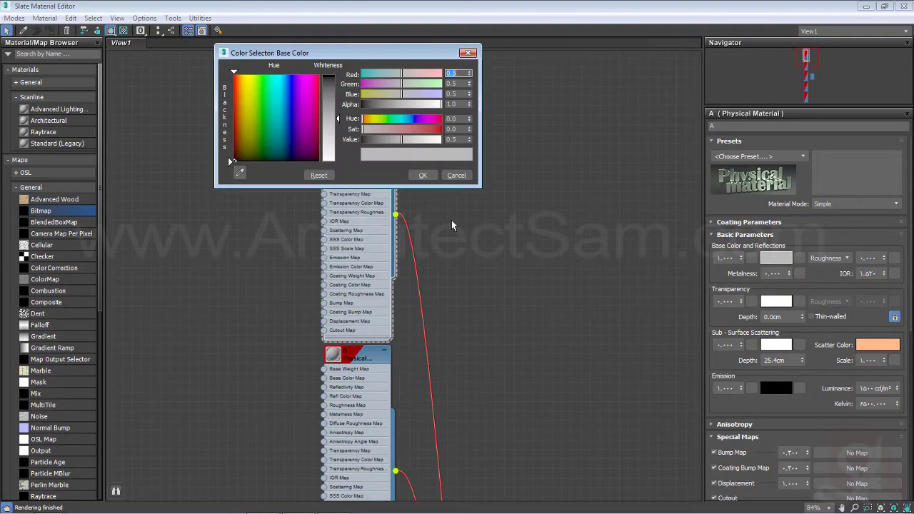
click(236, 77)
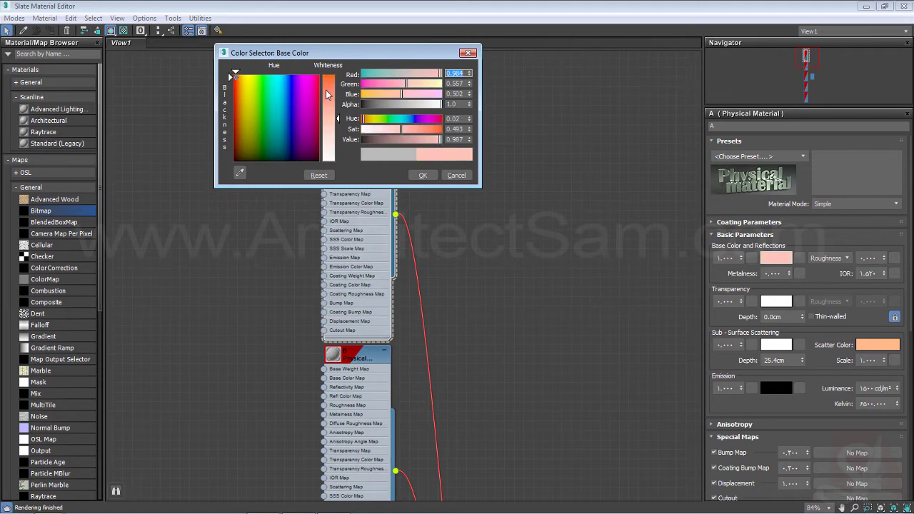
drag(328, 94, 328, 79)
drag(390, 139, 382, 146)
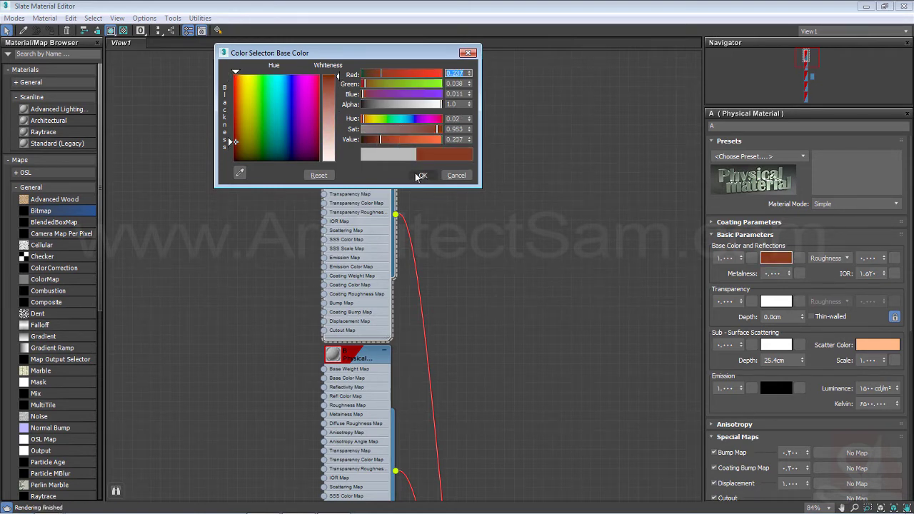
click(421, 175)
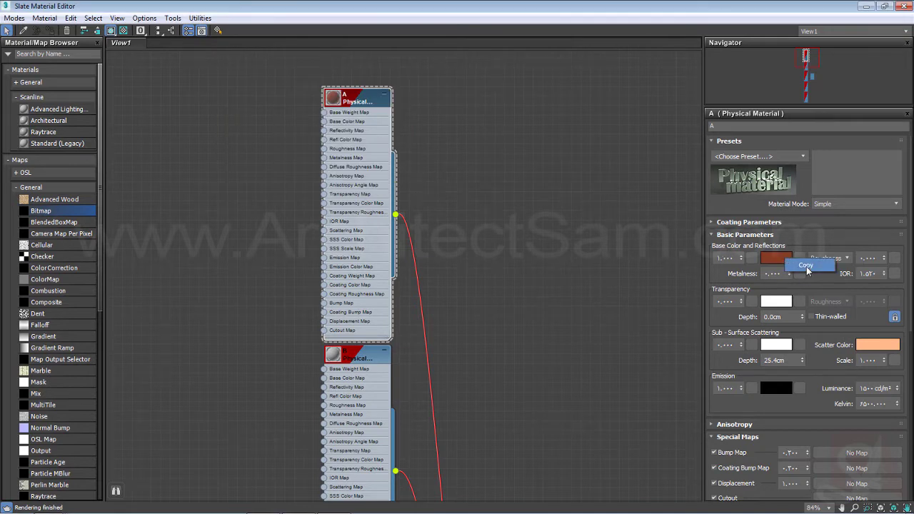
- Copy material A's base color to material B, review it in the color selector and accept it
click(369, 360)
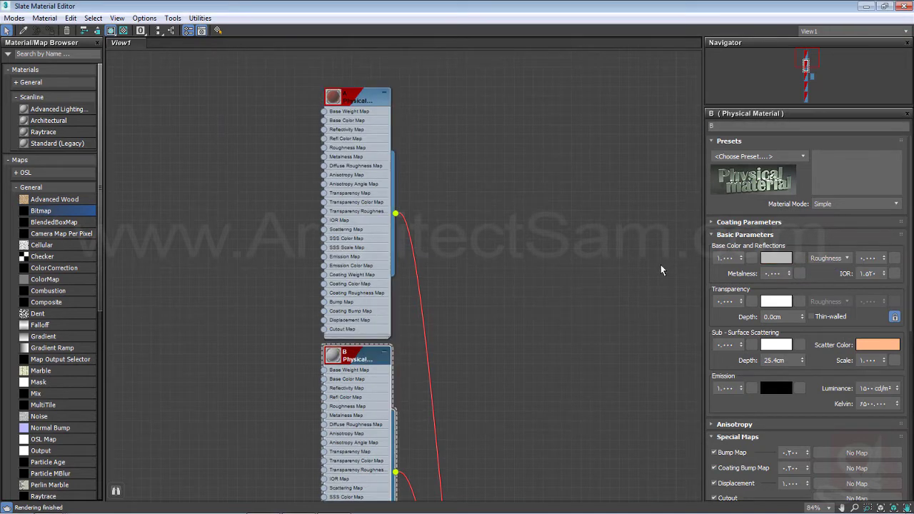
right_click(776, 264)
click(794, 281)
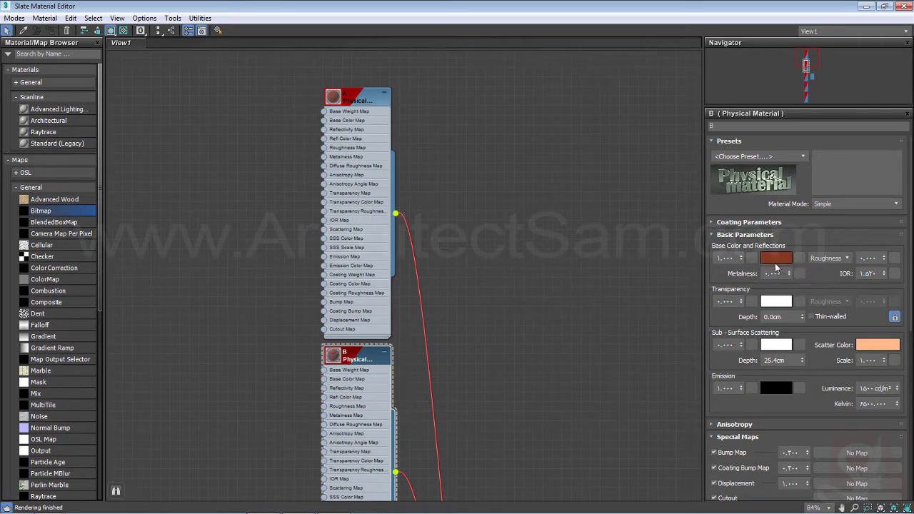
click(776, 258)
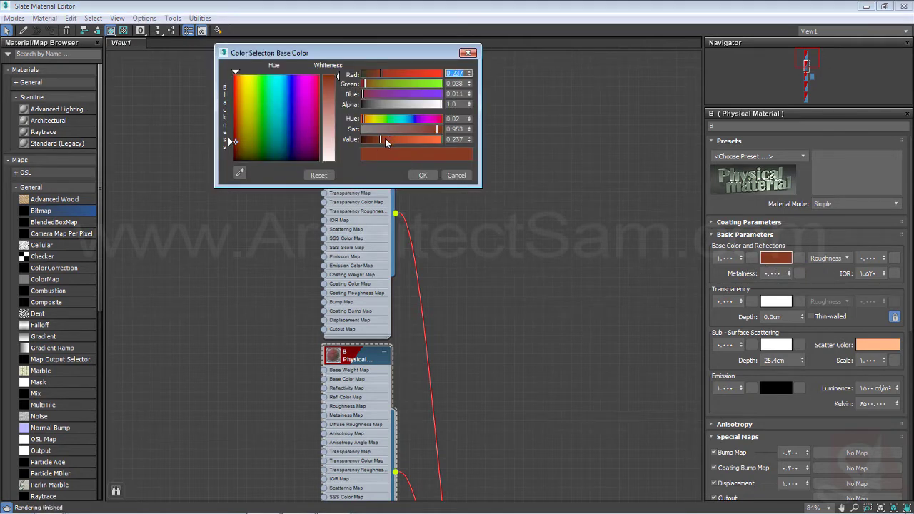
click(418, 176)
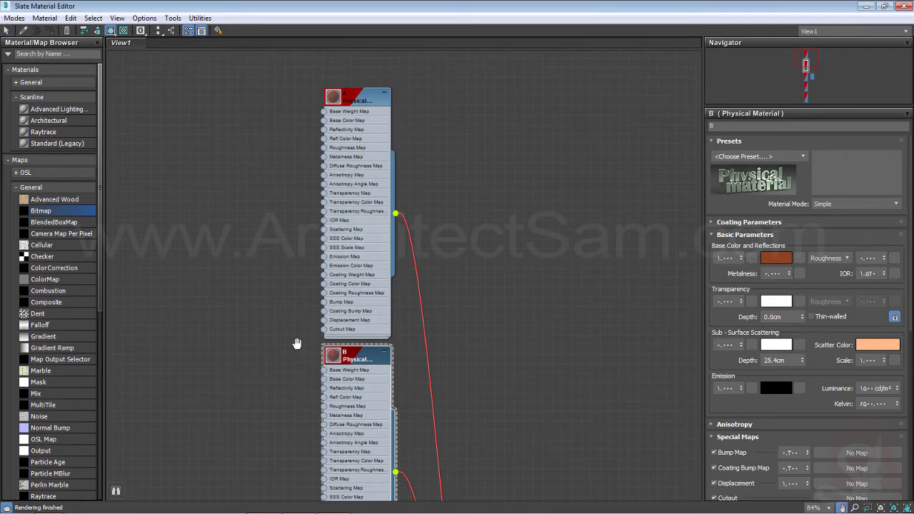
- Paste the copied brick color into material C and change it to a grayish brown with red 0.137, green 0.063 and blue 0.039
middle_drag(297, 343, 283, 231)
middle_drag(309, 384, 316, 150)
double_click(349, 280)
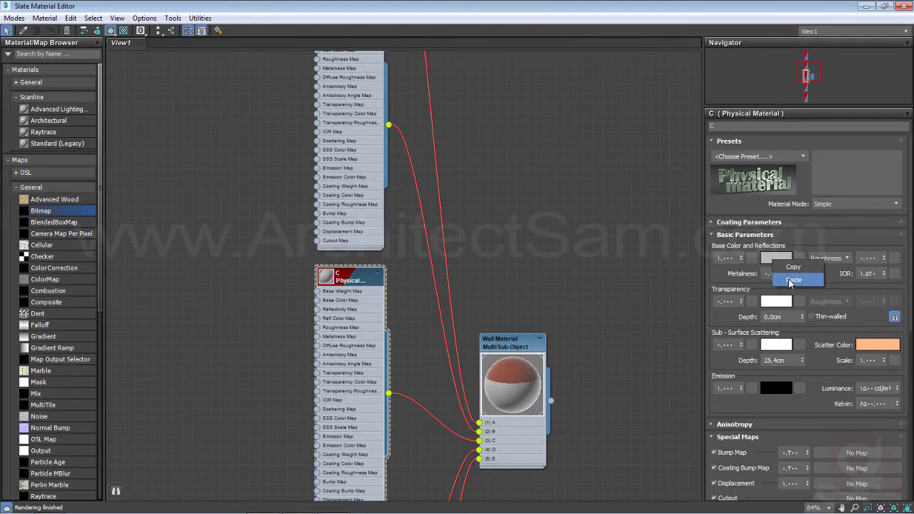
click(774, 259)
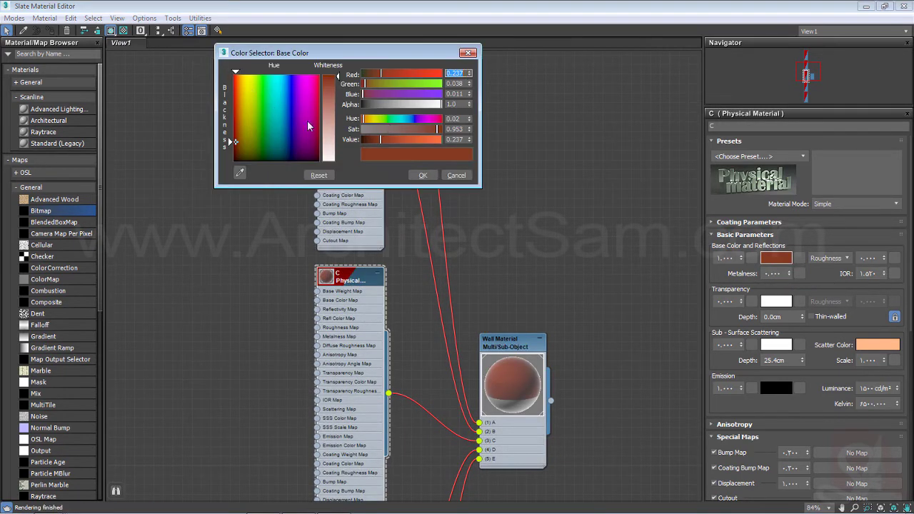
click(427, 130)
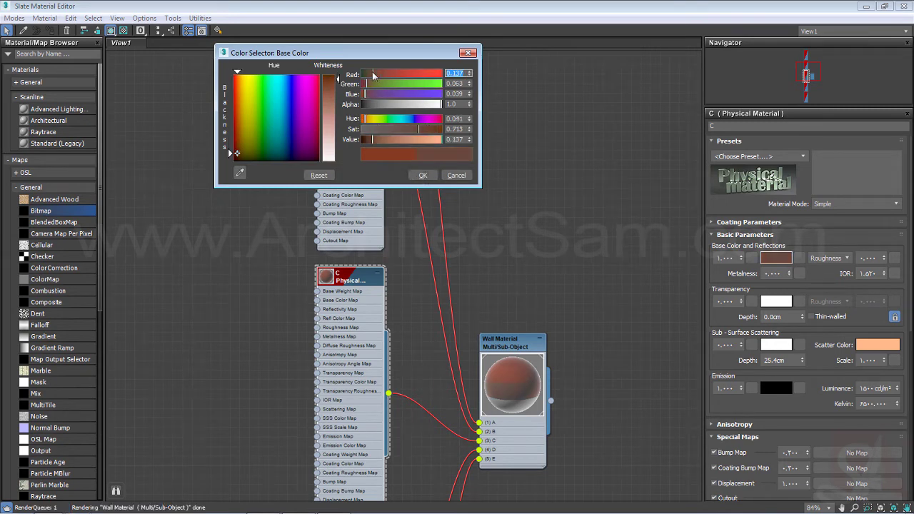
click(422, 175)
- Paste the copied brick color into material D's base color and darken it by lowering red to 0.151
middle_drag(219, 399, 256, 144)
middle_drag(313, 317, 320, 185)
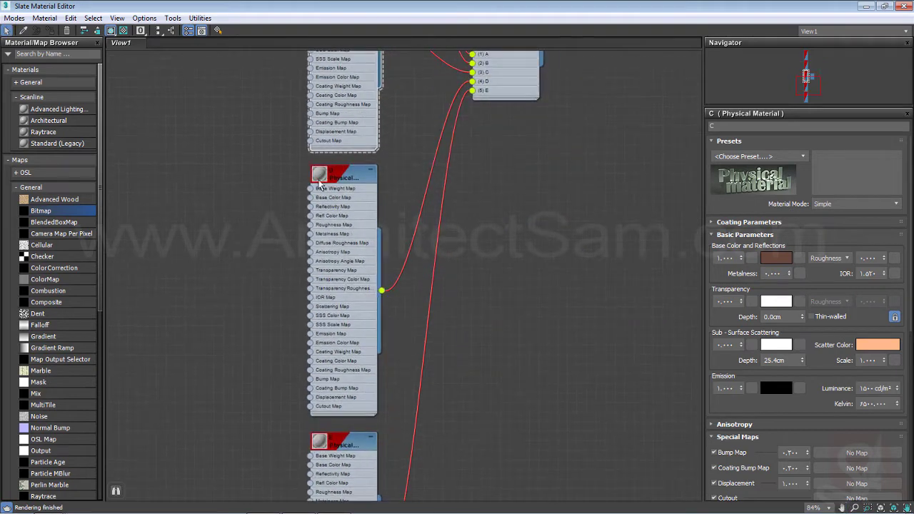
click(343, 184)
right_click(783, 262)
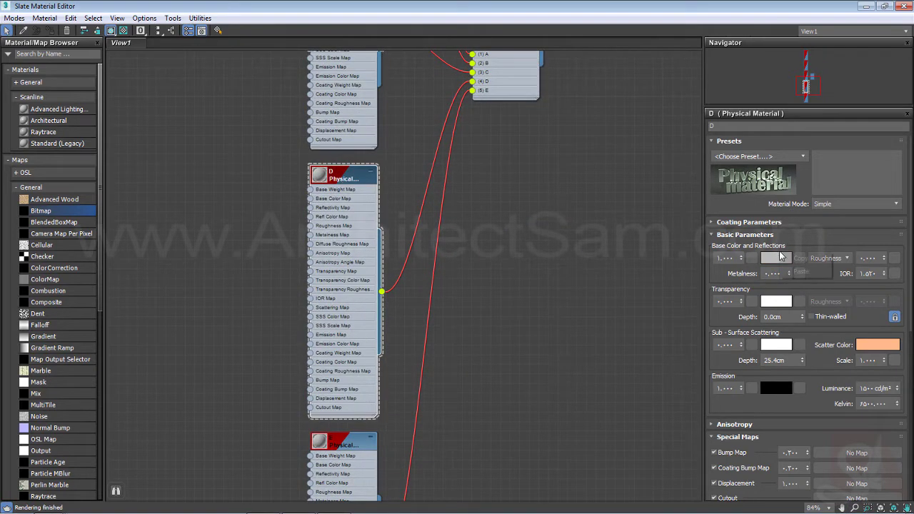
click(800, 275)
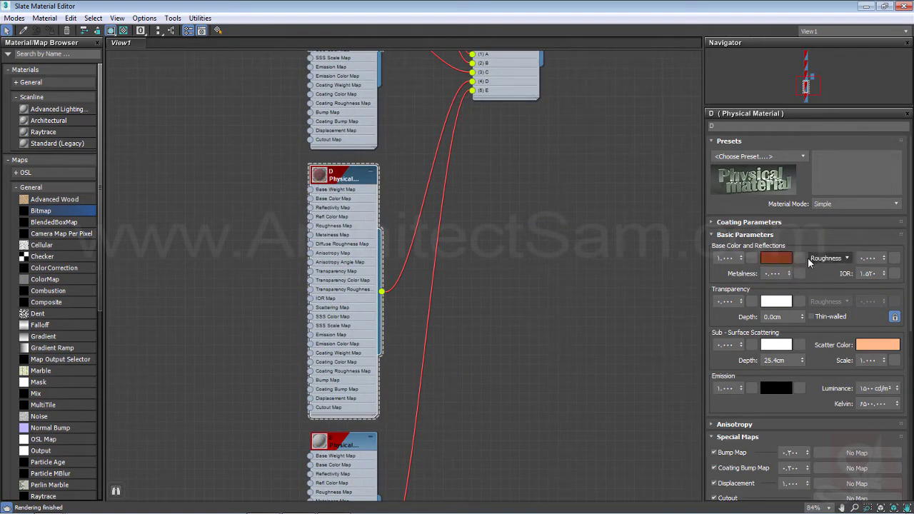
click(777, 259)
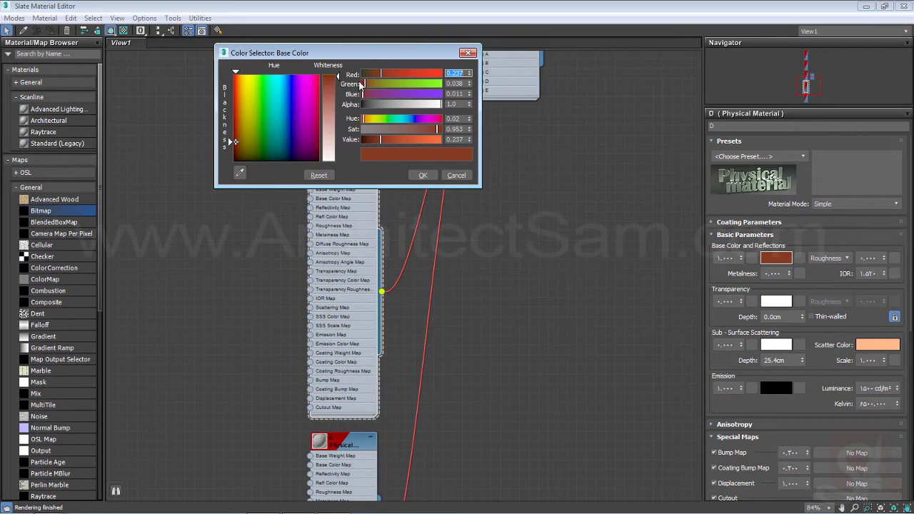
drag(375, 73, 368, 74)
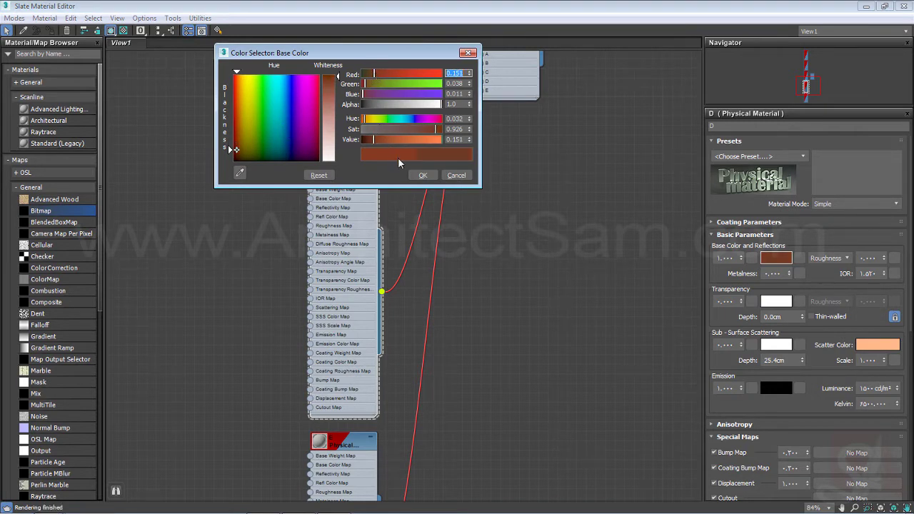
click(422, 177)
- Paste the copied brick color into material E's base color and shift its green component slightly for a more orange-brown tone
scroll(279, 200, down, 5)
click(330, 243)
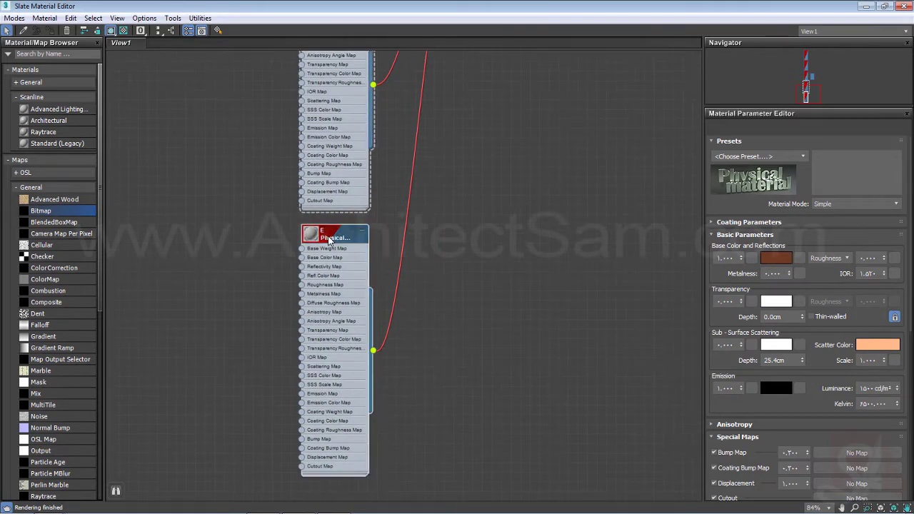
right_click(783, 265)
click(793, 289)
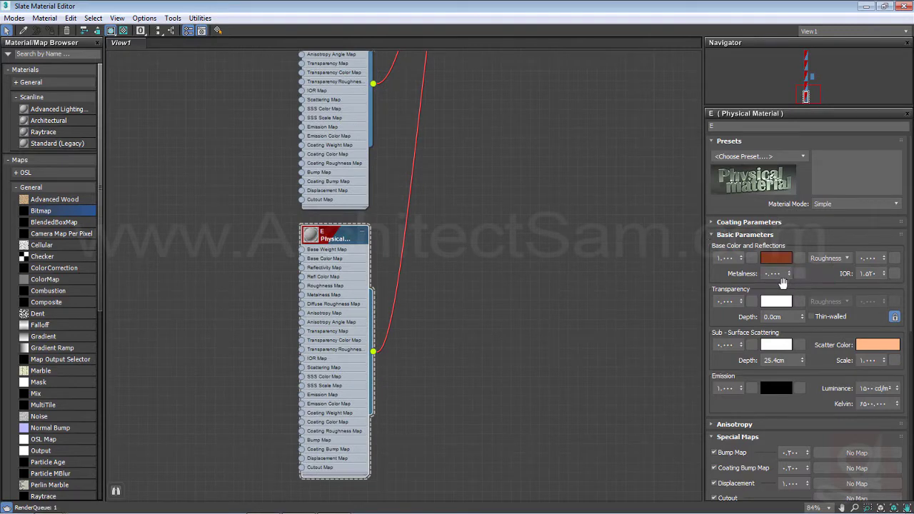
click(765, 259)
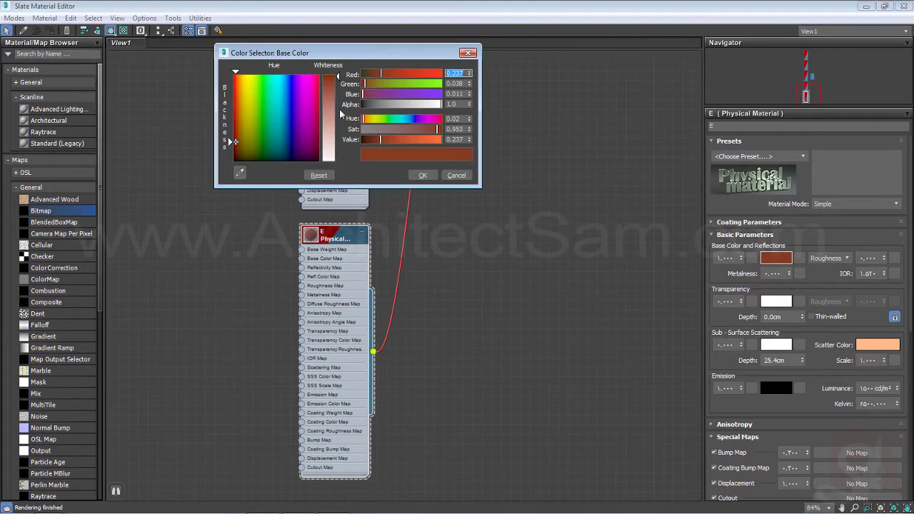
click(366, 83)
click(421, 176)
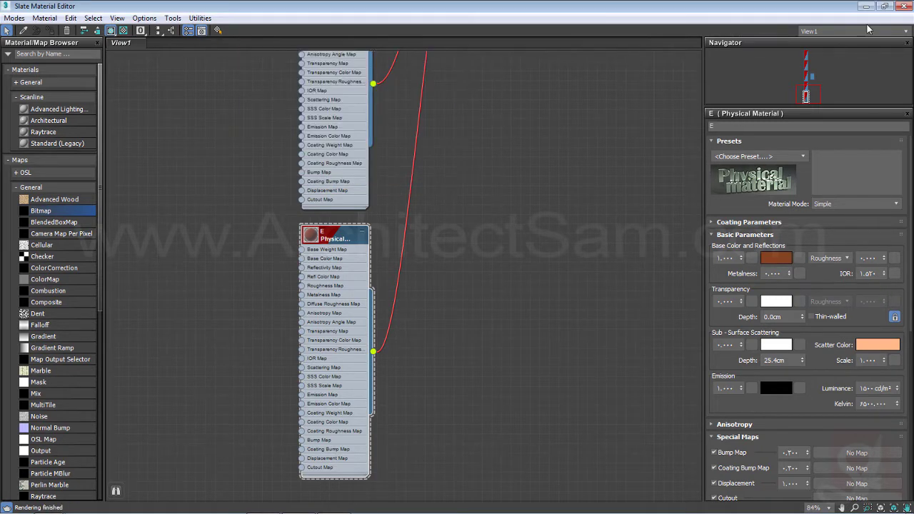
- Close the Slate Material Editor and inspect the color variation on the collapsed brick wall, selecting and deselecting it
click(904, 5)
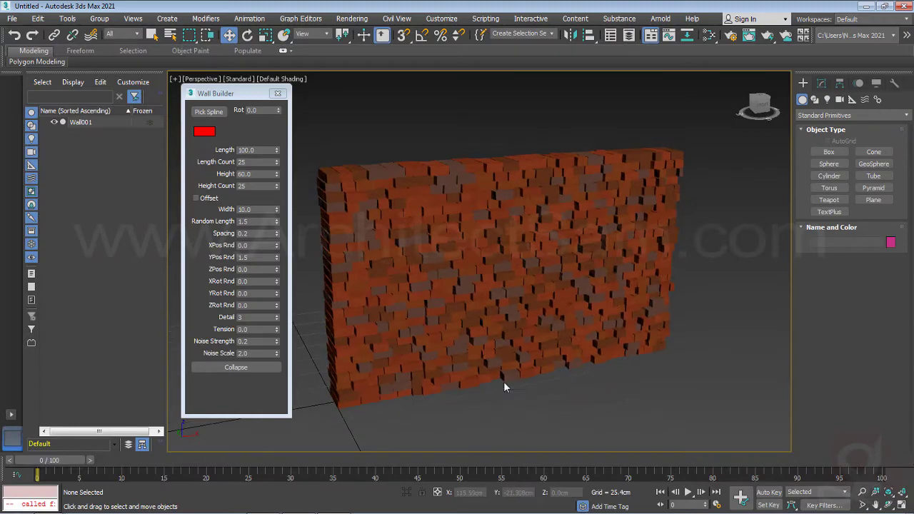
mouse_move(504, 383)
alt+middle_down()
mouse_move(429, 375)
mouse_move(499, 368)
alt+middle_up()
click(514, 298)
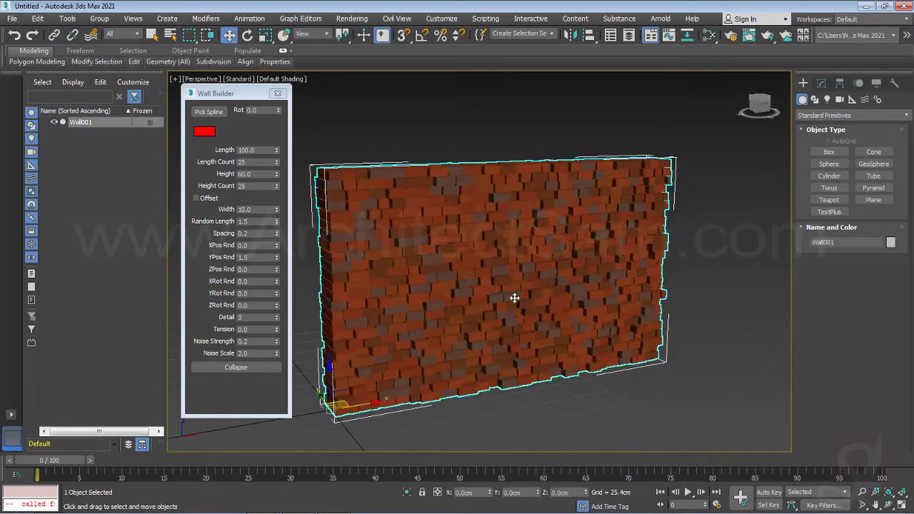
click(406, 120)
click(447, 202)
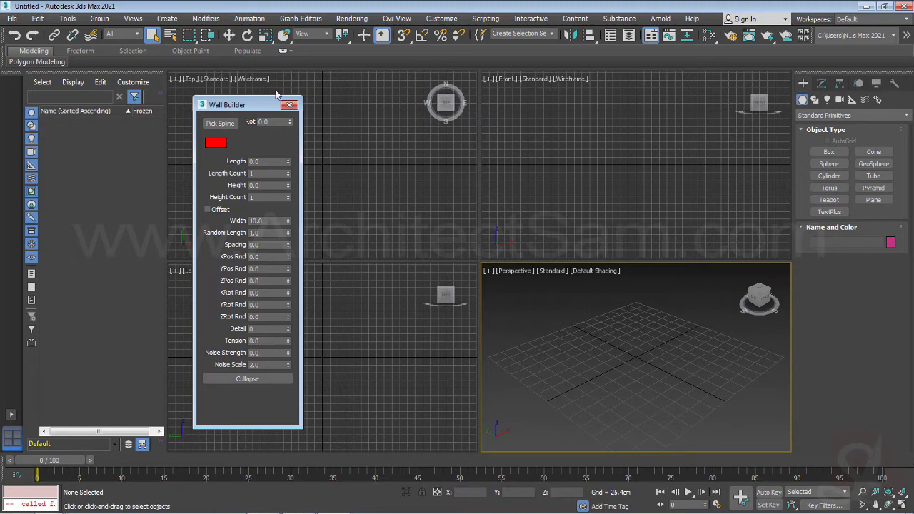
- Move the Wall Builder dialog aside and draw a straight horizontal two-point line about 312 units long in the Top view
drag(240, 105, 102, 109)
click(308, 162)
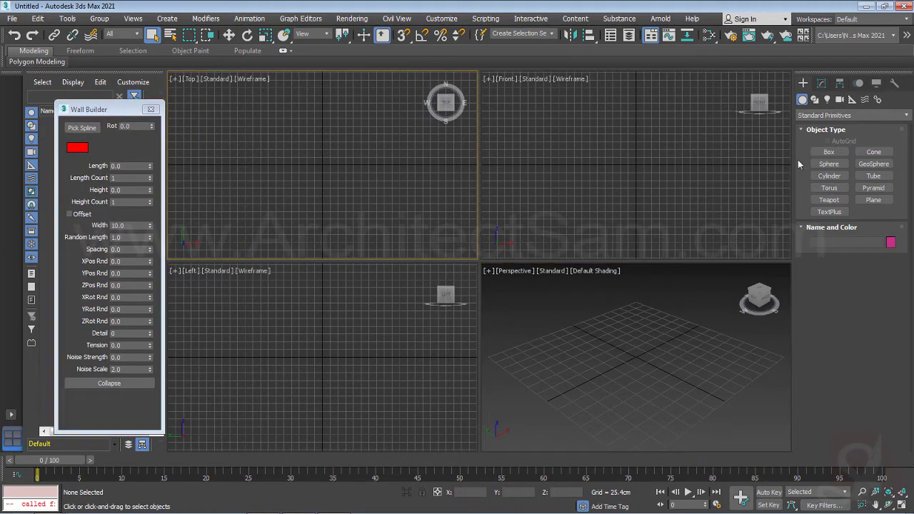
click(815, 99)
click(829, 161)
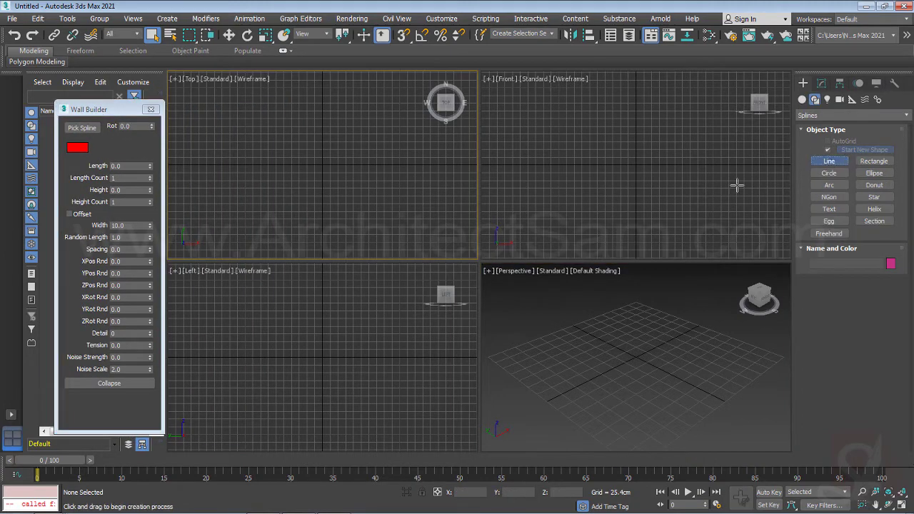
click(214, 162)
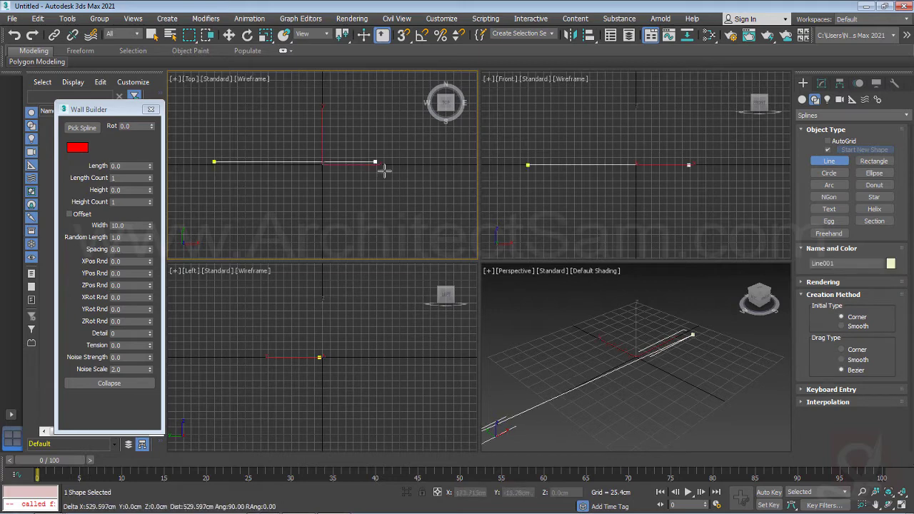
click(455, 162)
right_click(447, 168)
right_click(447, 167)
- Pick the new line in the Perspective view as the Wall Builder's path spline
middle_click(524, 222)
middle_click(590, 326)
scroll(596, 333, down, 3)
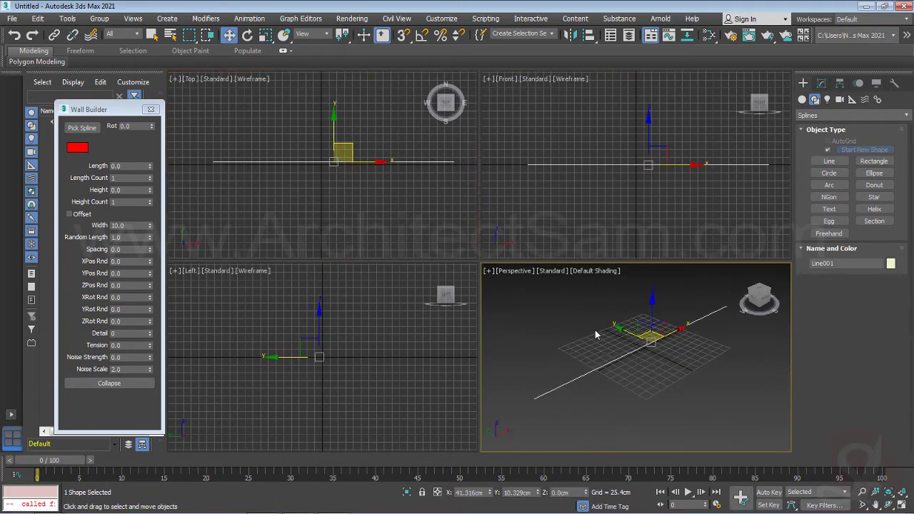
click(82, 127)
click(602, 372)
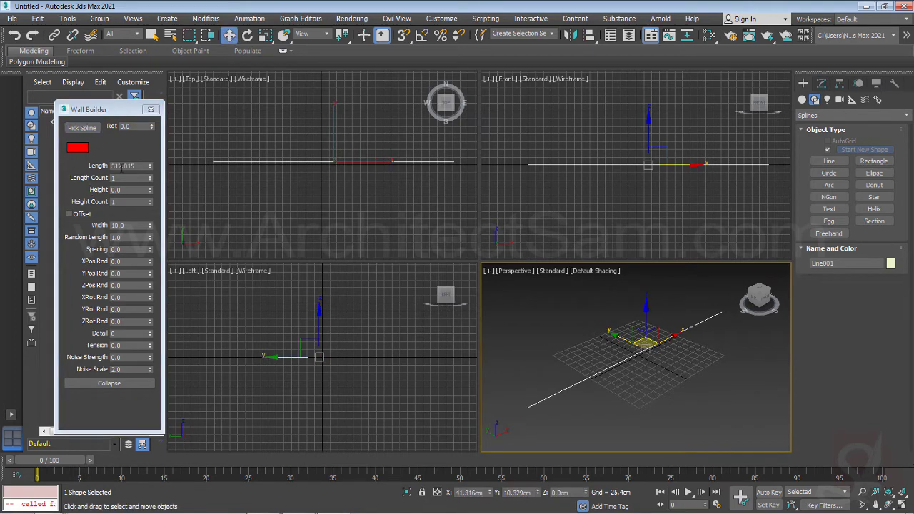
- Set the wall's Length Count to 20
click(127, 178)
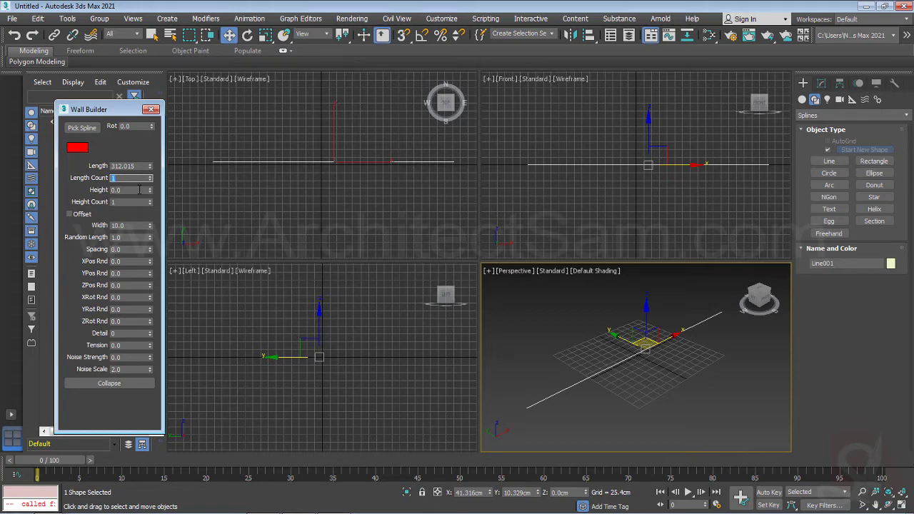
text(20)
key(Return)
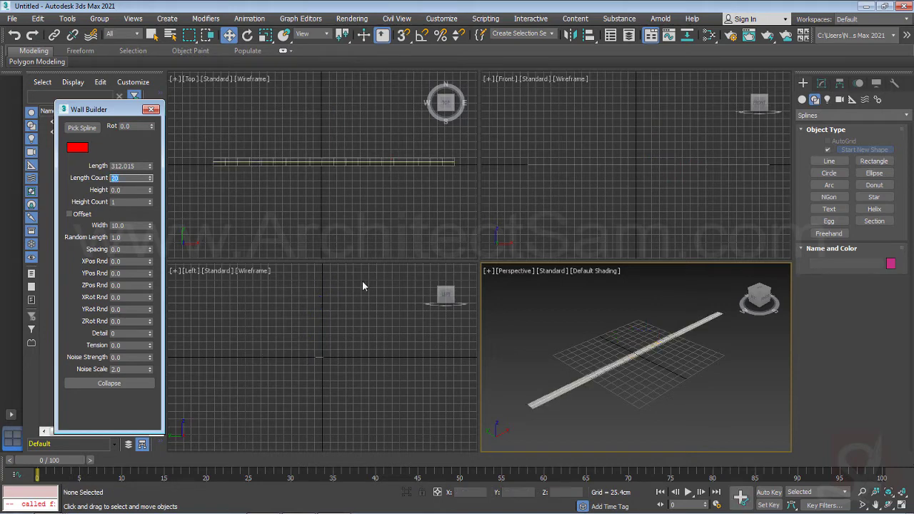
- Switch the Perspective view to wireframe display and examine the brick divisions at the near end of the strip
click(530, 405)
key(F4)
scroll(540, 401, up, 5)
key(F3)
key(F3)
key(F3)
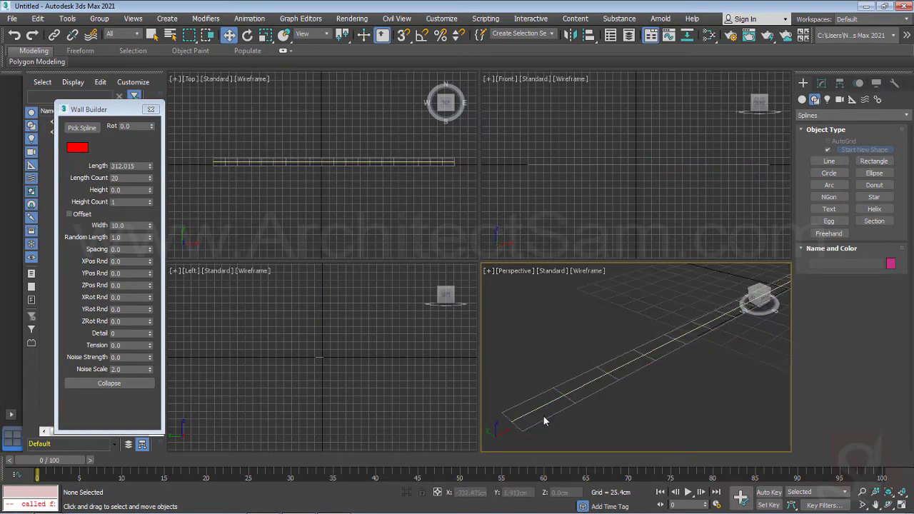
- Set the wall's Length Count to 50
click(129, 177)
text(50)
key(Return)
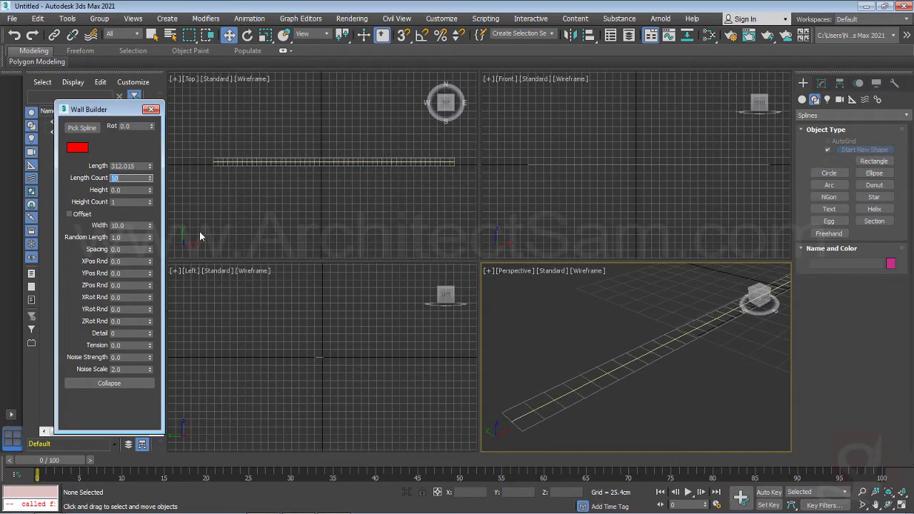
- Set the wall's Length Count to 60 first and finally to 90
text(60)
key(Return)
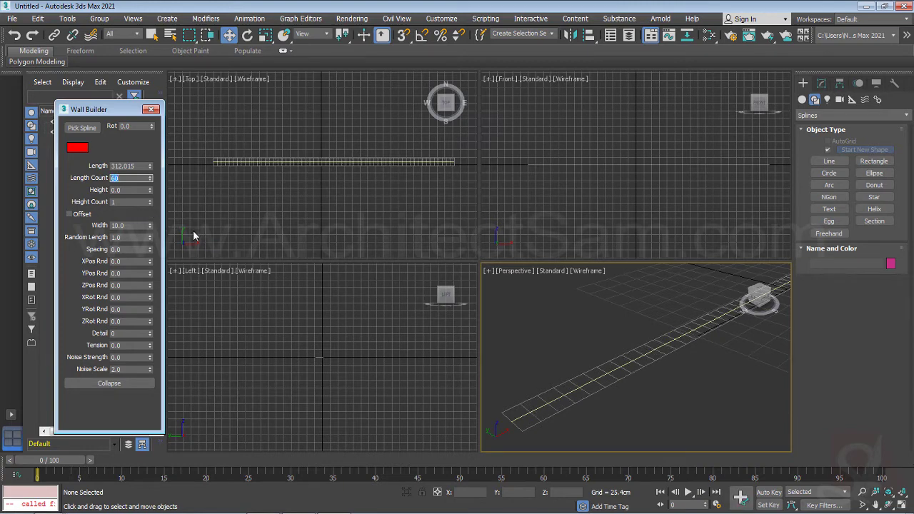
text(90)
key(Return)
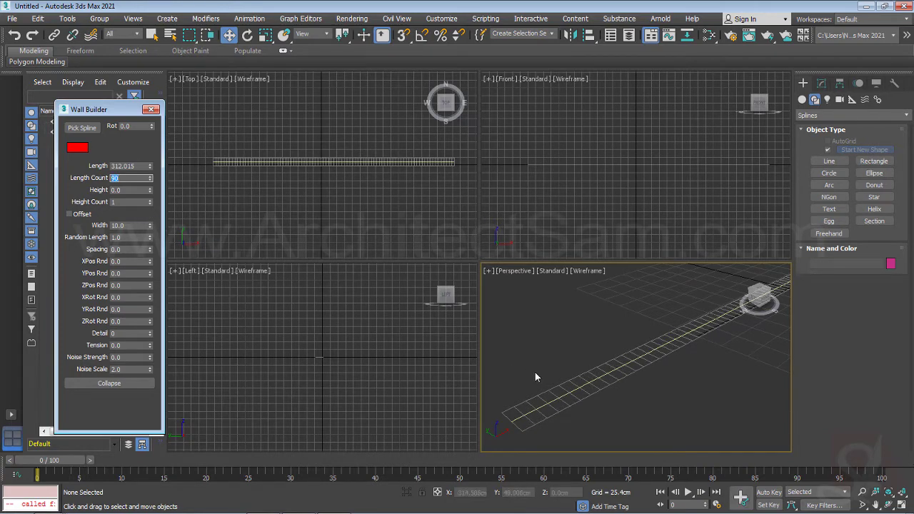
- Set the wall's Height to 60 and switch the Perspective view to shaded display with edged faces
scroll(535, 378, down, 6)
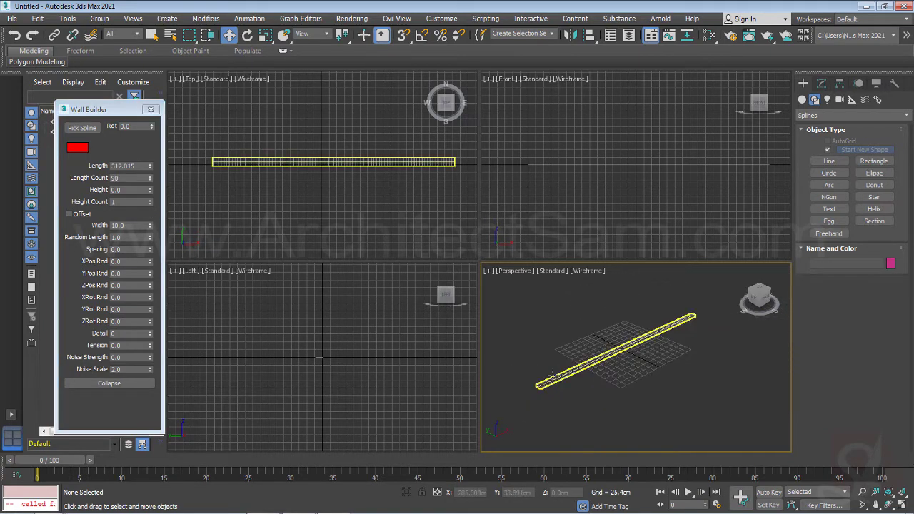
click(133, 191)
text(60)
key(Return)
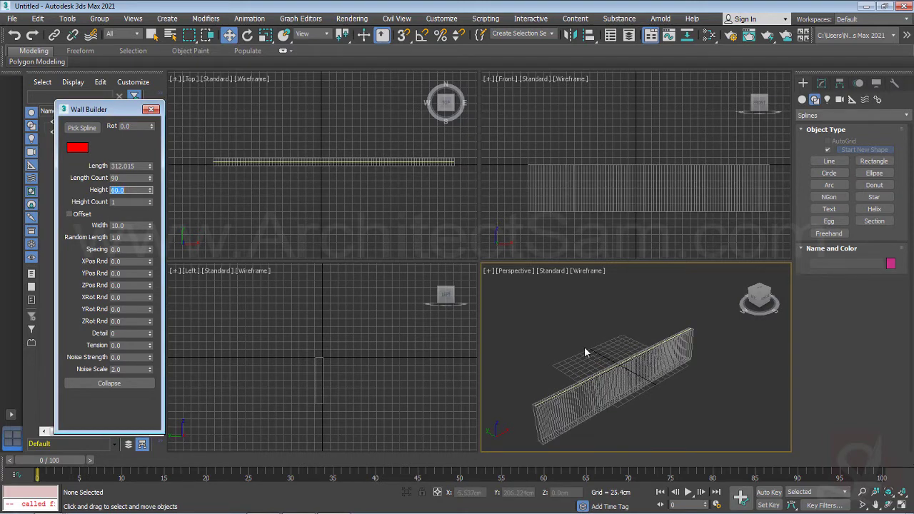
middle_drag(533, 395, 545, 358)
scroll(543, 361, up, 4)
key(F3)
- Try Height values of -60 and 0 on the wall, and restore the Height to 60
click(132, 190)
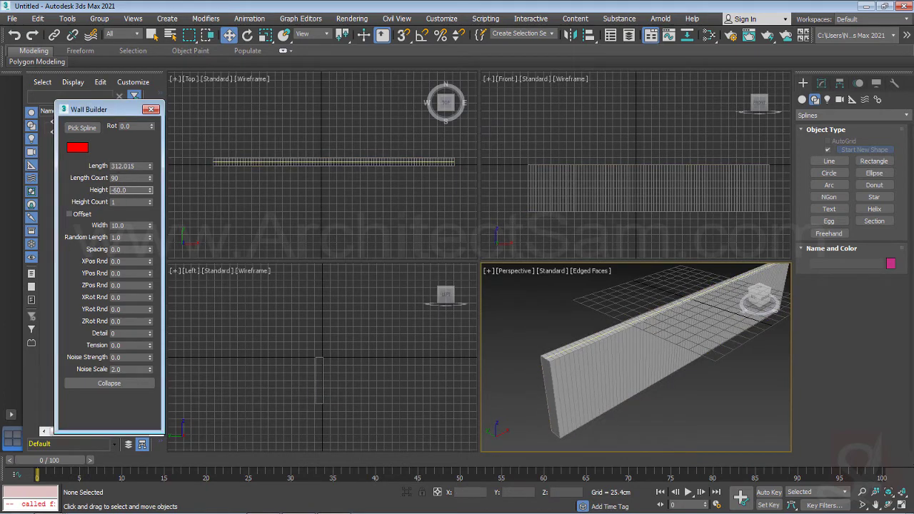
text(0)
key(Return)
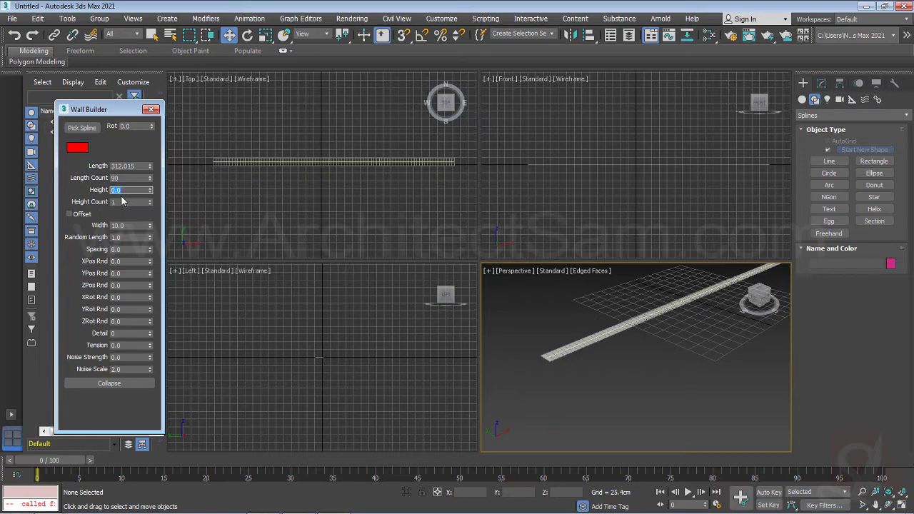
text(60)
key(Return)
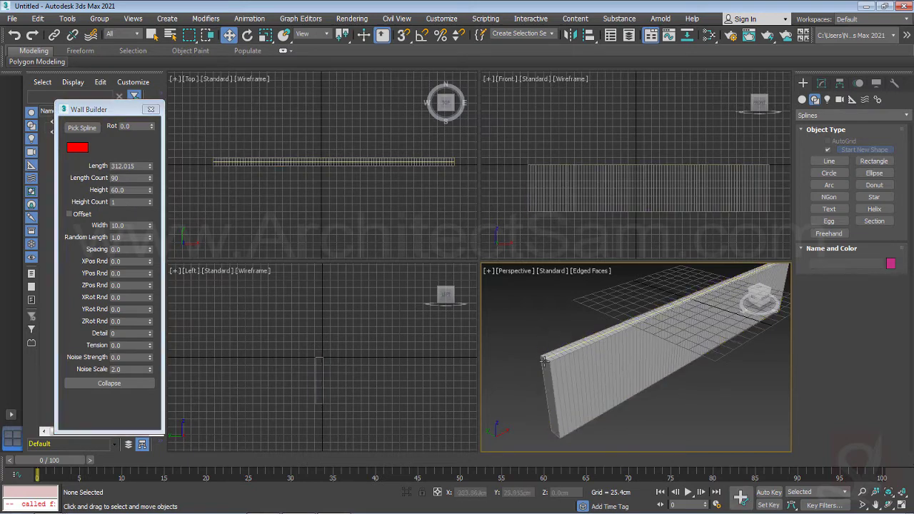
- Maximize the Perspective view and open the wall's path line for editing at vertex level
click(550, 351)
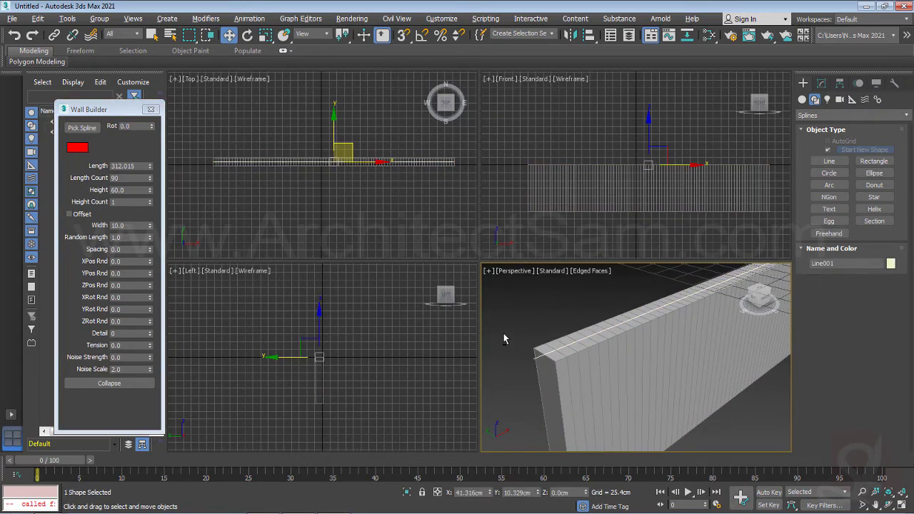
key(alt+w)
middle_drag(443, 324, 419, 345)
scroll(418, 345, down, 4)
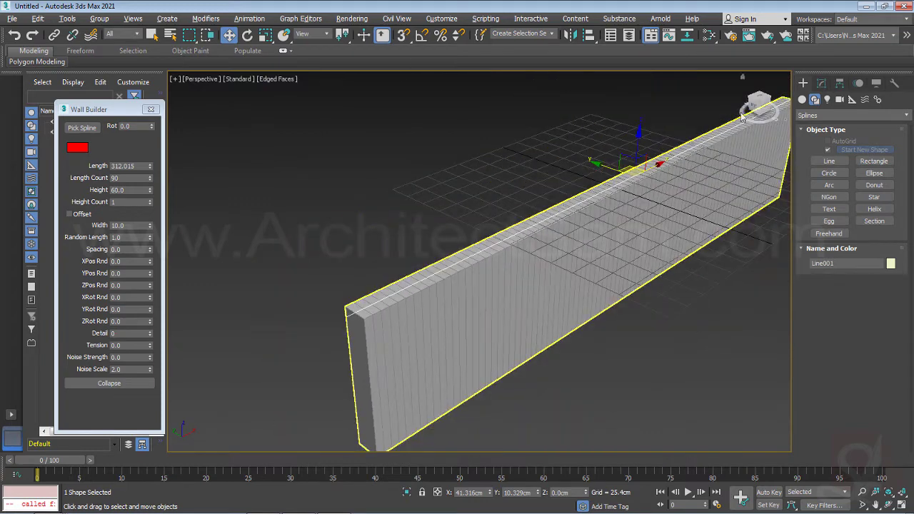
click(818, 84)
click(802, 131)
click(819, 142)
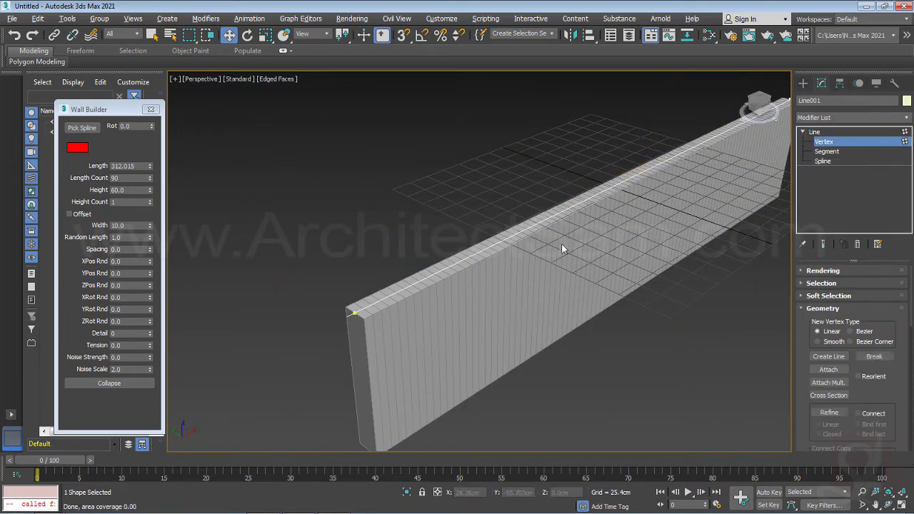
- Select the path line's vertex at the near end of the wall and turn on the display of vertex numbers
middle_drag(420, 302, 392, 312)
click(323, 324)
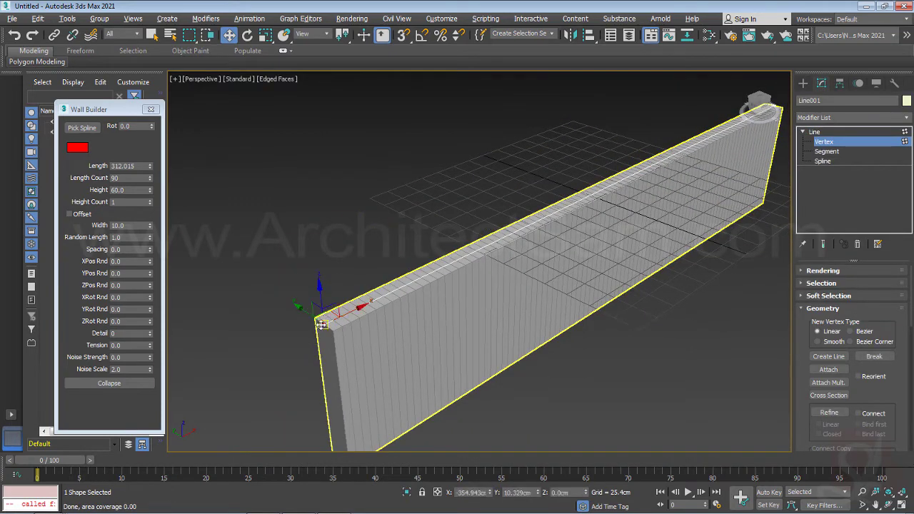
scroll(562, 185, down, 3)
drag(331, 422, 331, 422)
right_click(453, 280)
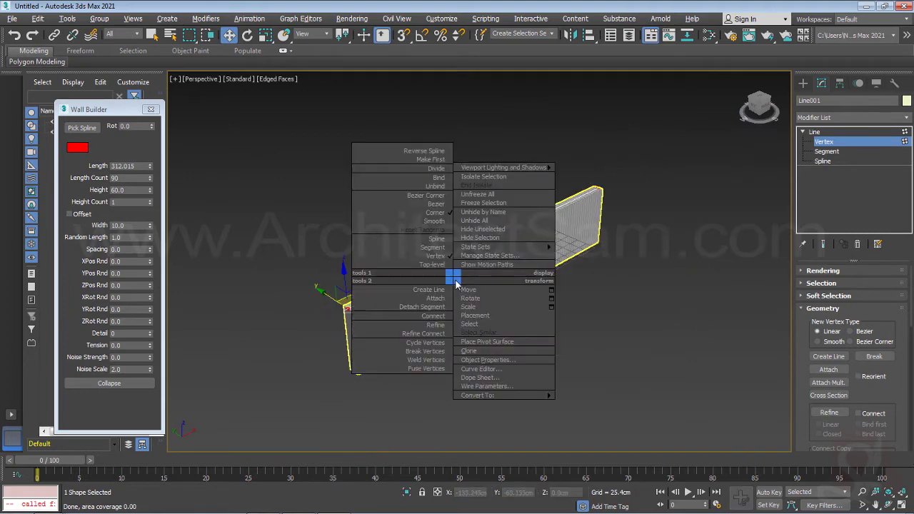
click(400, 212)
click(331, 317)
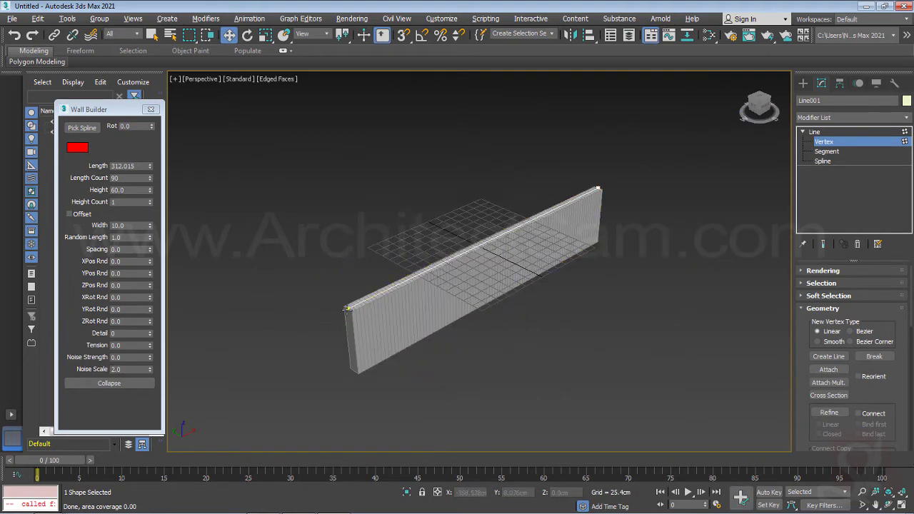
click(348, 308)
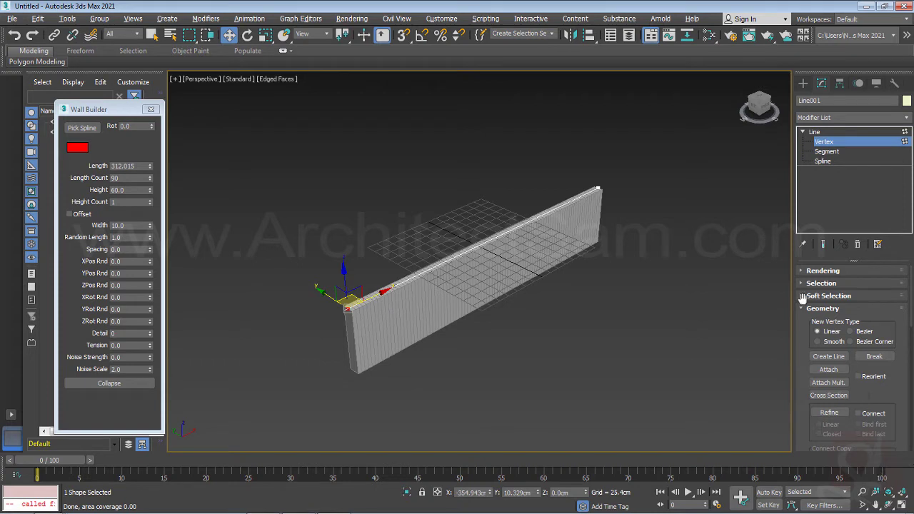
click(820, 283)
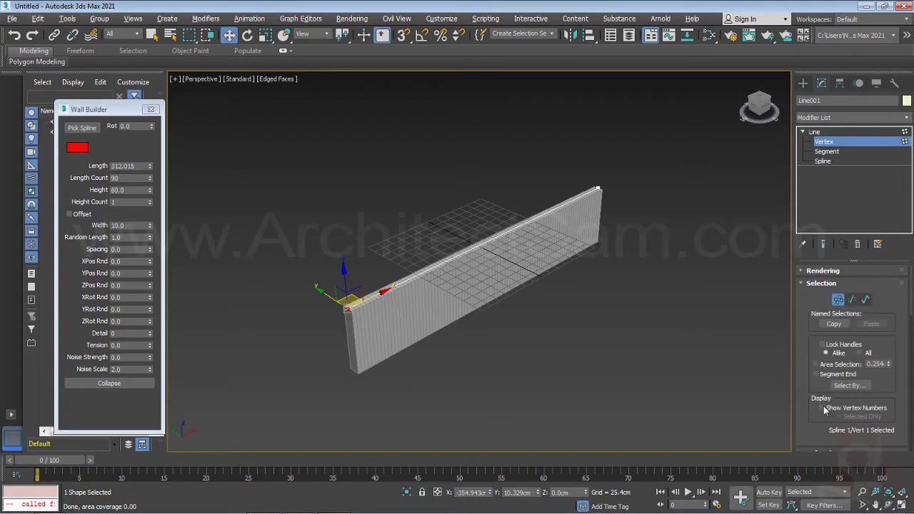
click(822, 408)
click(368, 337)
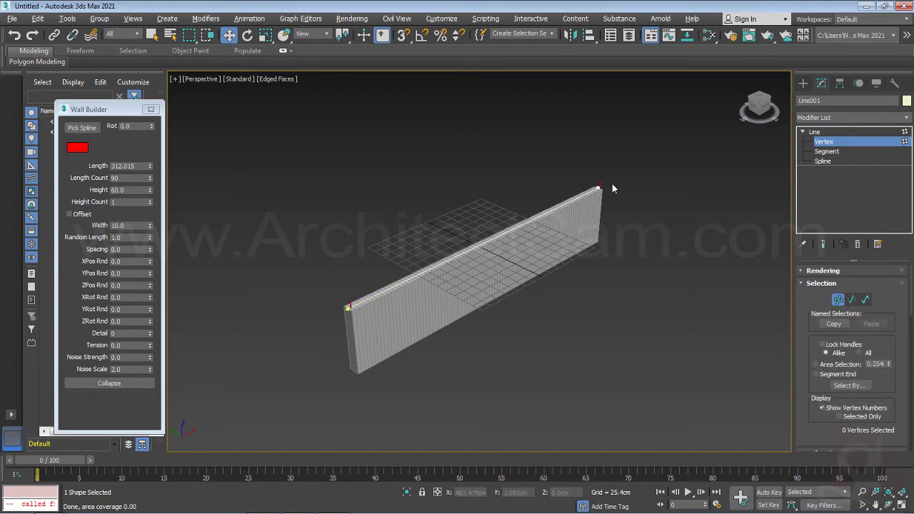
- Select the path line's whole spline at Spline level and reverse its direction
click(822, 161)
click(486, 241)
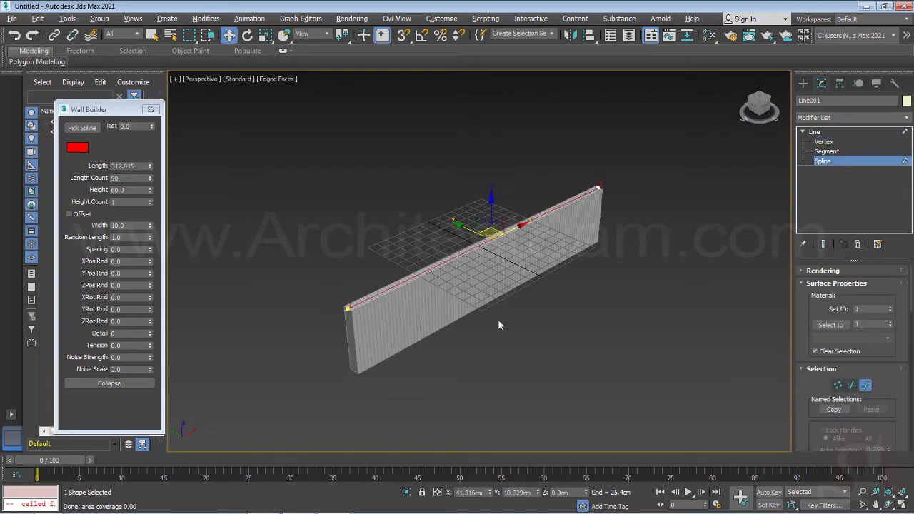
drag(816, 339, 816, 322)
scroll(816, 329, down, 10)
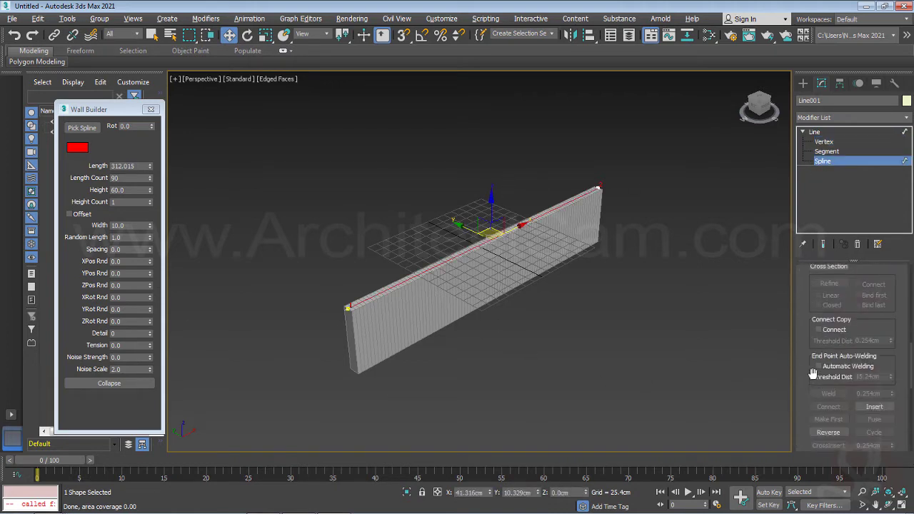
click(827, 381)
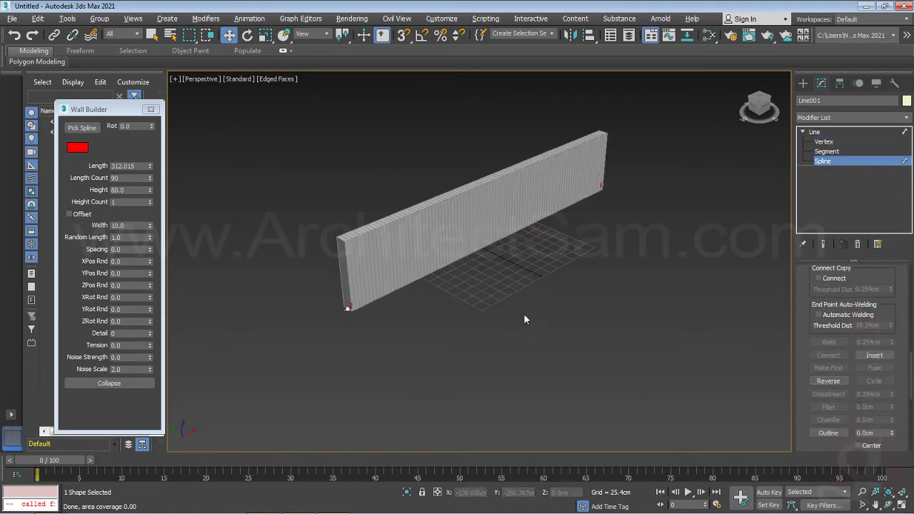
mouse_move(523, 314)
alt+middle_down()
mouse_move(462, 303)
mouse_move(402, 261)
mouse_move(464, 393)
alt+middle_up()
key(F3)
key(F3)
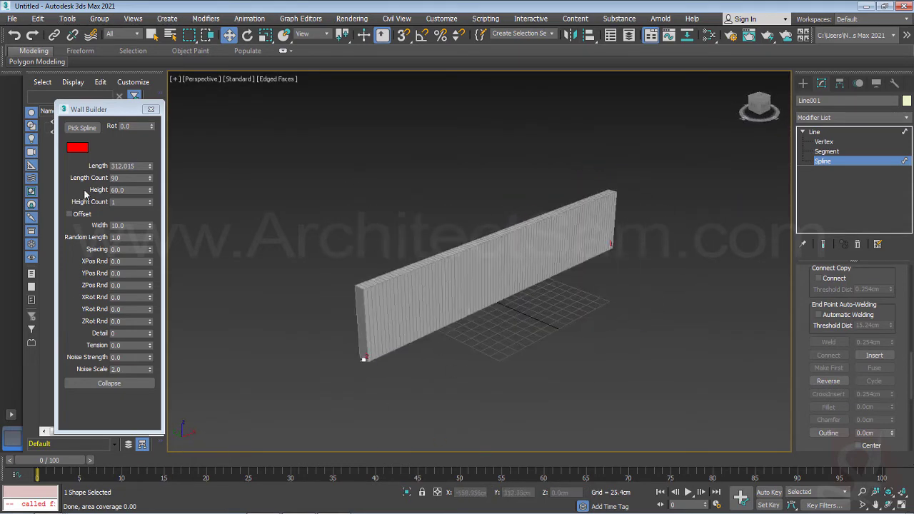
- Set the wall's Height Count to 20
double_click(125, 202)
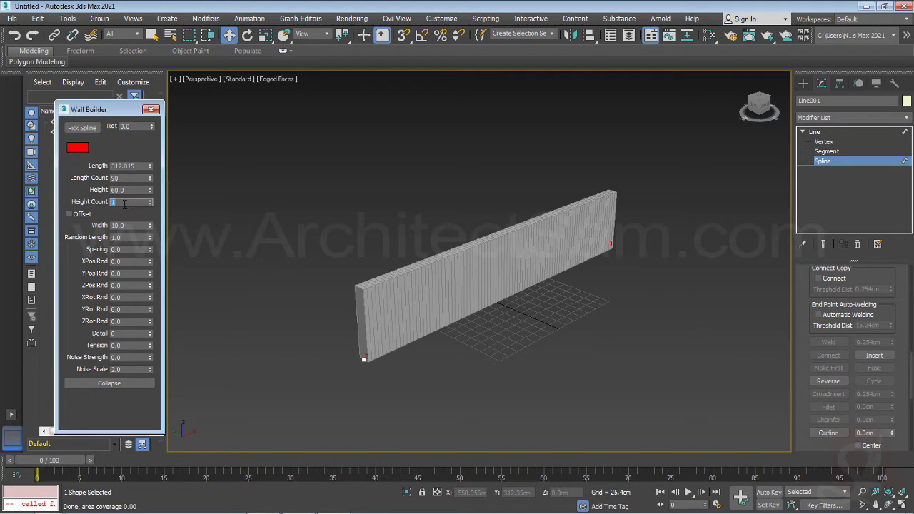
text(20)
key(Return)
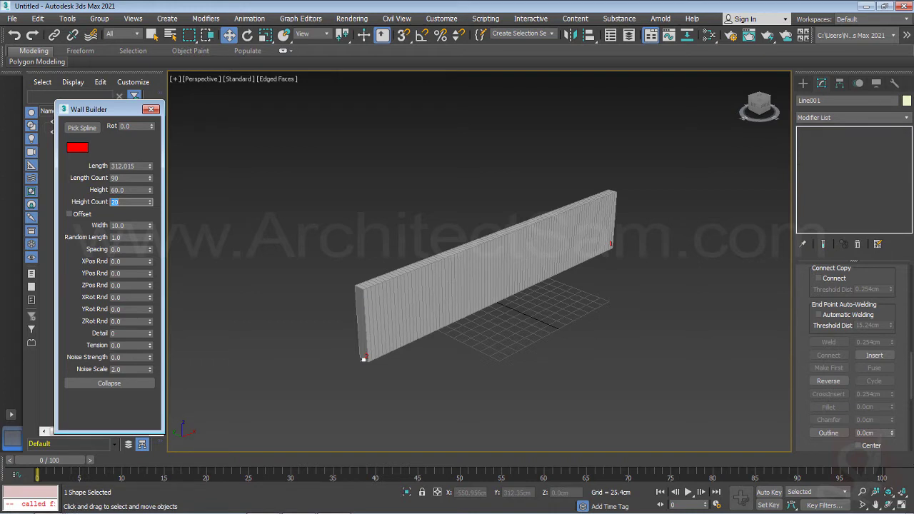
key(z)
- Switch the Perspective view to wireframe display and select the path line along the wall's base
click(207, 238)
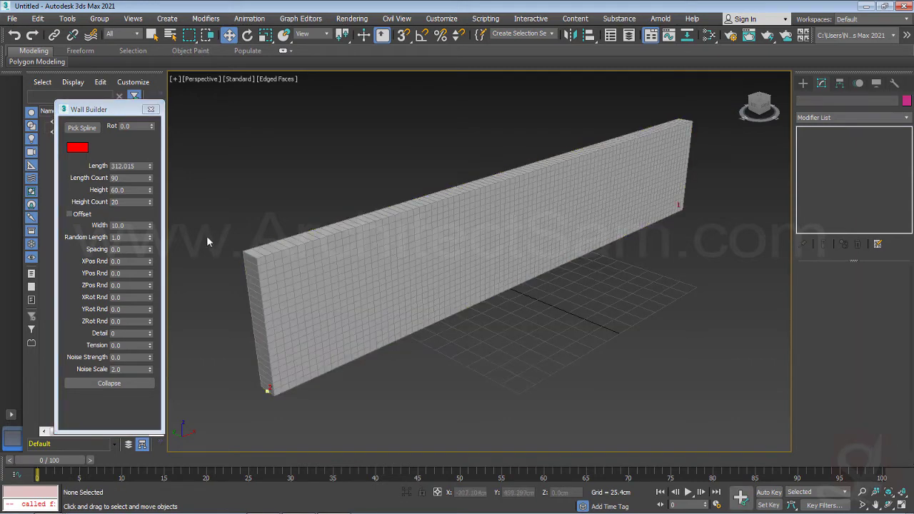
click(275, 312)
click(243, 346)
key(F3)
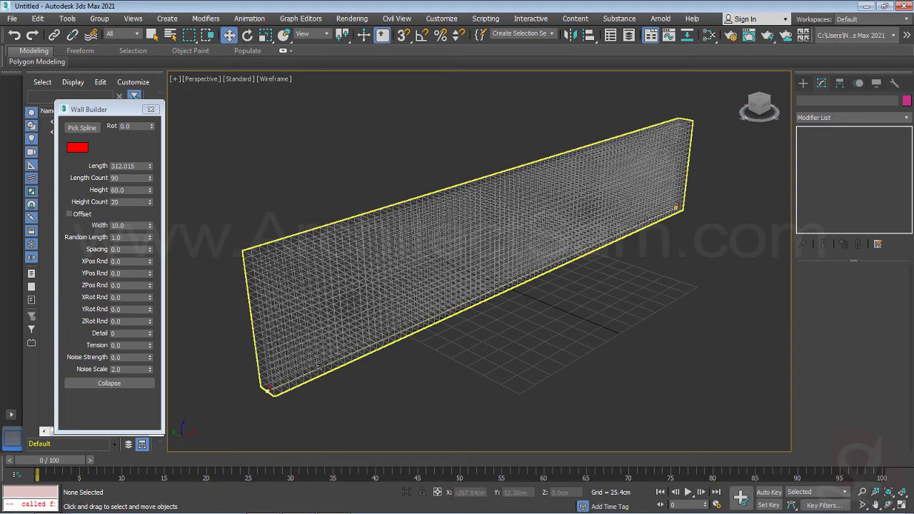
alt+middle_drag(292, 393, 300, 315)
middle_drag(397, 239, 394, 359)
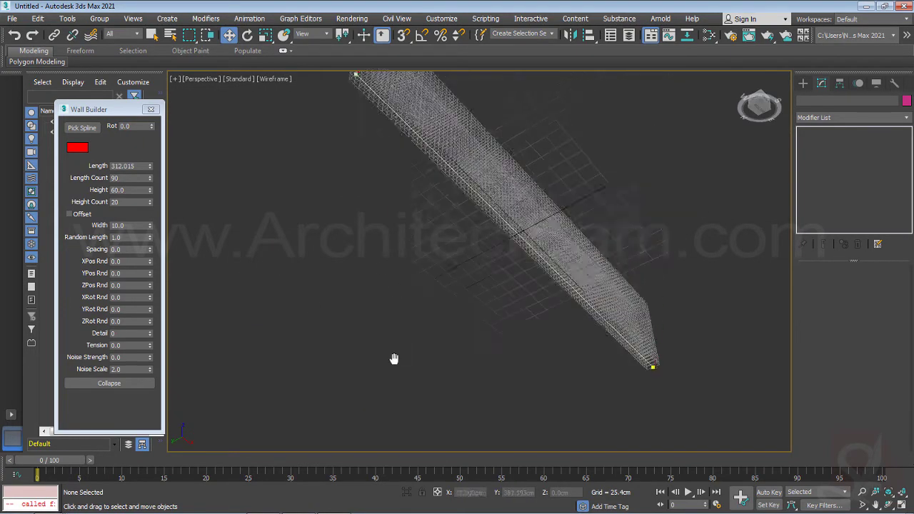
scroll(464, 240, up, 5)
click(455, 241)
alt+middle_drag(455, 241, 399, 329)
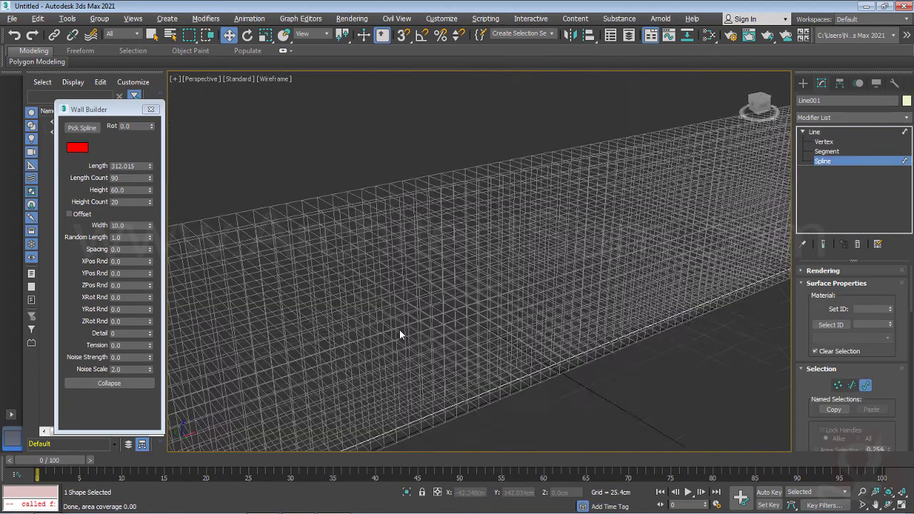
- In the Top view, refine the path line with two new vertices, about one third and three quarters along its length
key(z)
key(t)
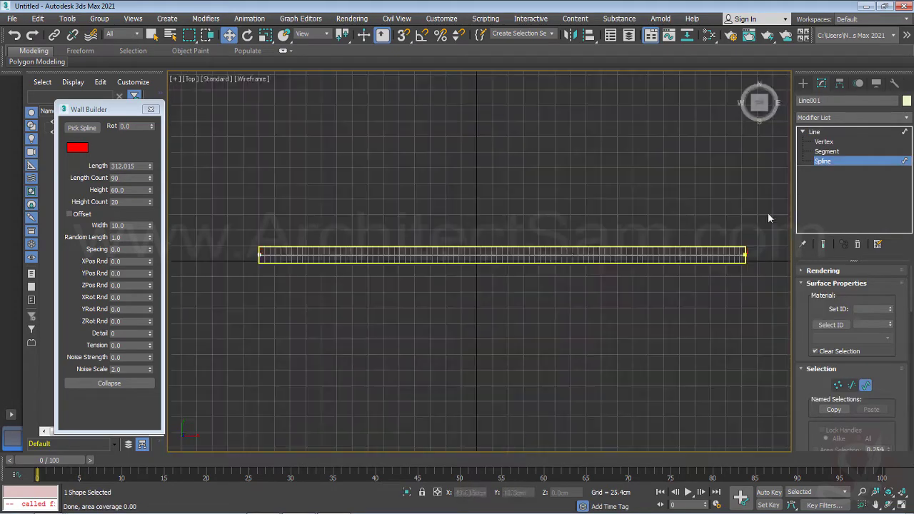
click(824, 141)
scroll(816, 405, down, 5)
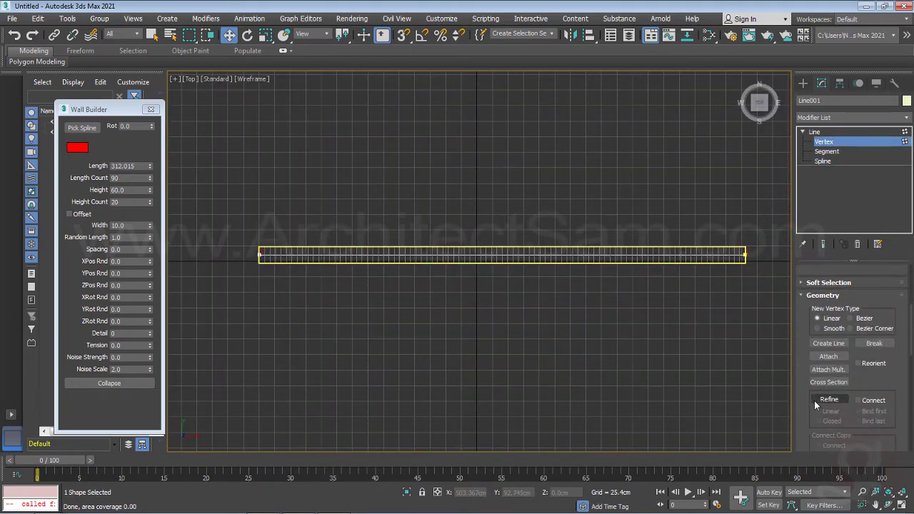
scroll(821, 393, down, 3)
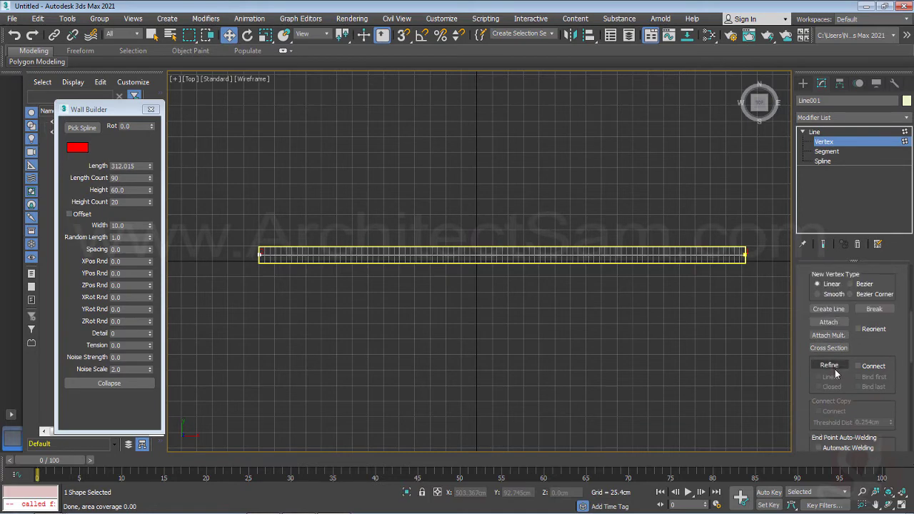
click(833, 367)
click(634, 254)
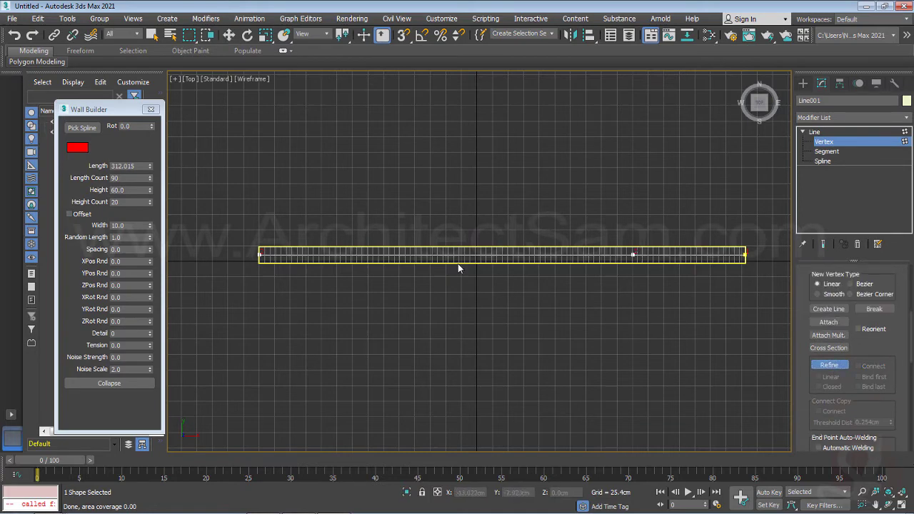
click(417, 255)
right_click(420, 336)
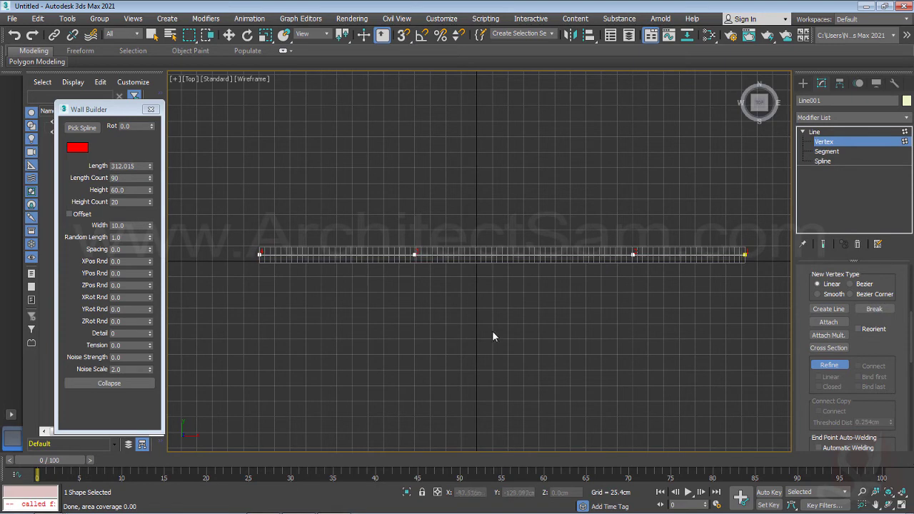
- Convert the new vertex nearer the line's right end to Smooth and move it about 89 cm along positive Y
key(1)
key(1)
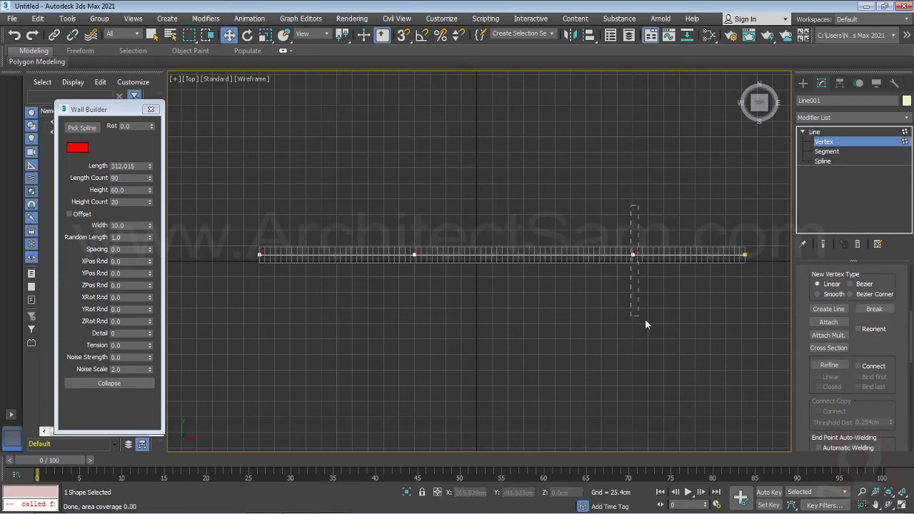
click(635, 253)
right_click(635, 249)
click(583, 199)
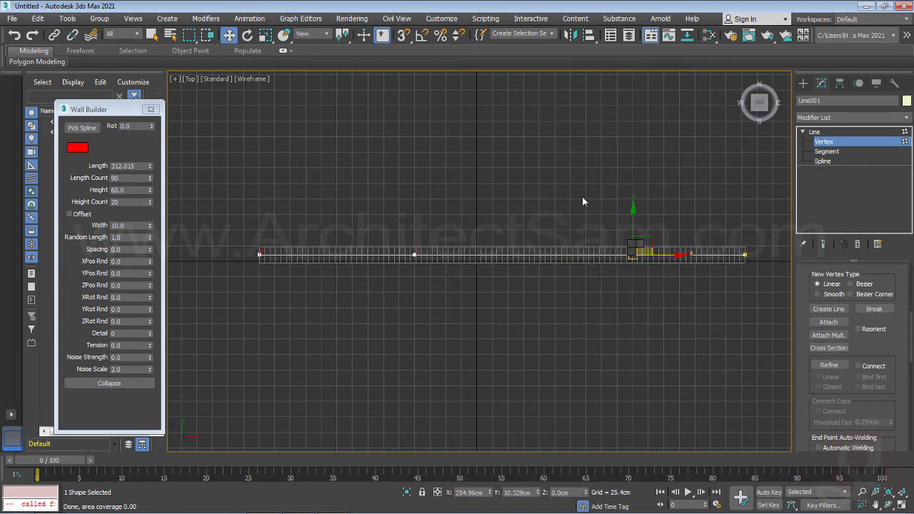
right_click(628, 256)
click(592, 199)
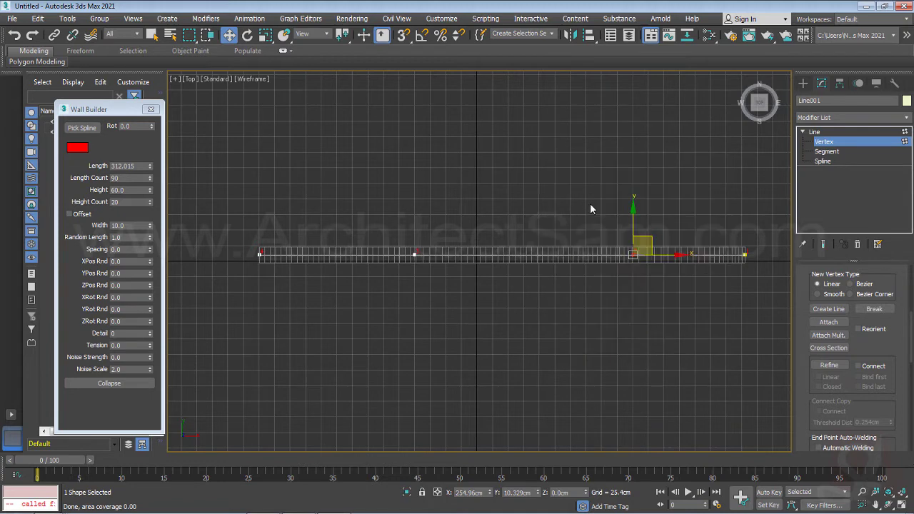
drag(635, 231, 631, 209)
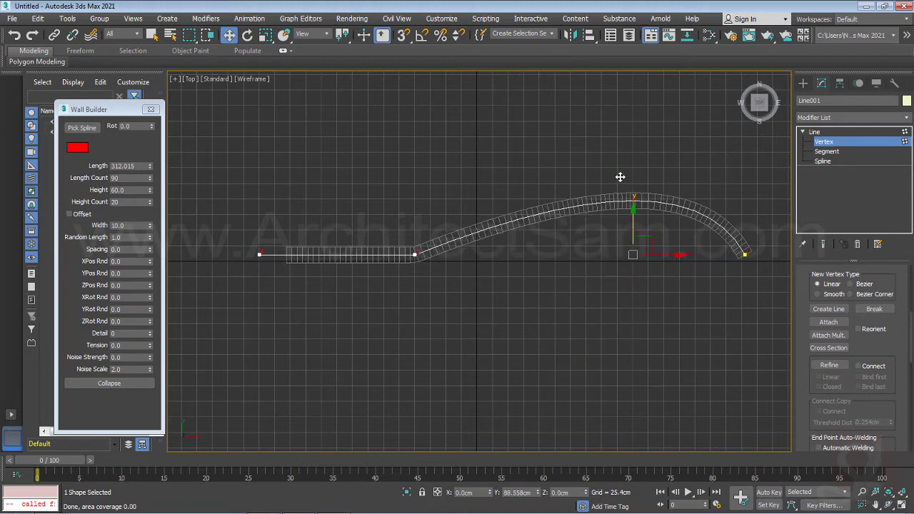
- Move the raised vertex along X to about 192 cm, and convert the vertex about one third along the path to Smooth
drag(659, 200, 626, 199)
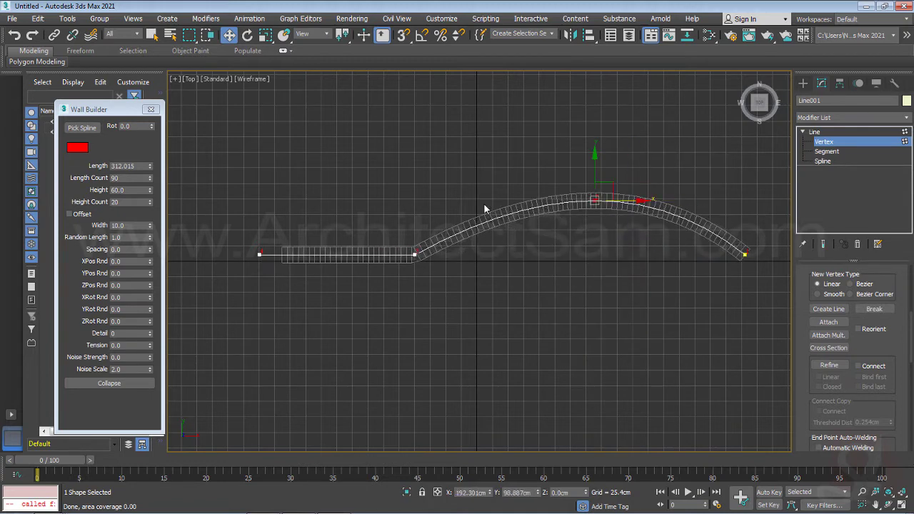
drag(481, 200, 390, 302)
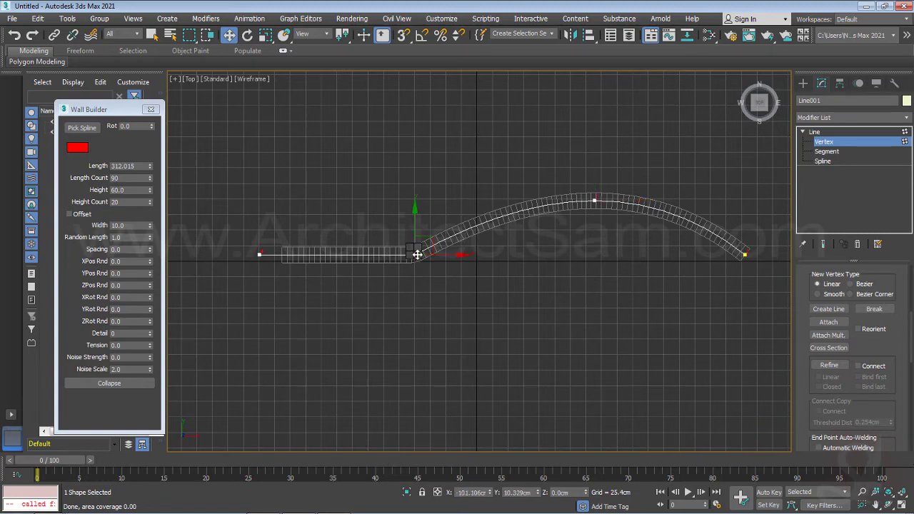
right_click(415, 254)
click(364, 195)
- In the Perspective view, move the curve's raised vertex toward negative Y and the other inner vertex along Y to about 116.5 cm
key(p)
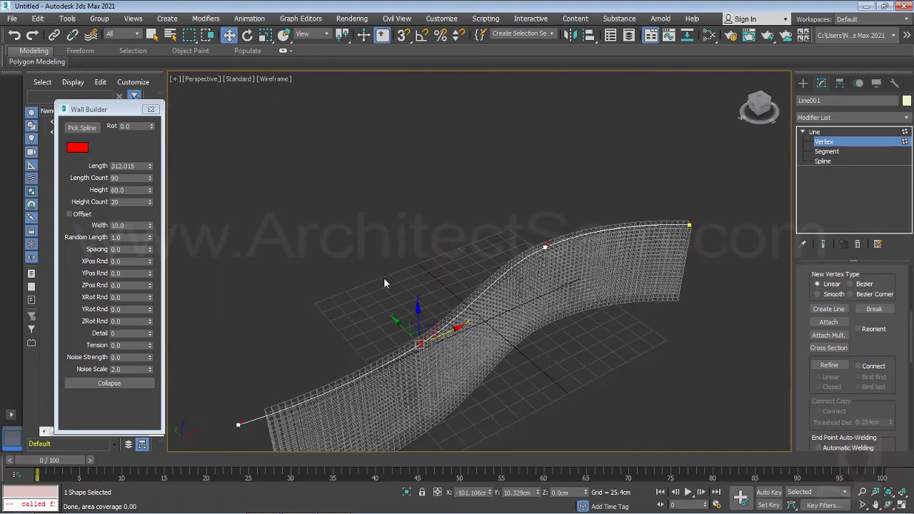
middle_drag(383, 300, 393, 239)
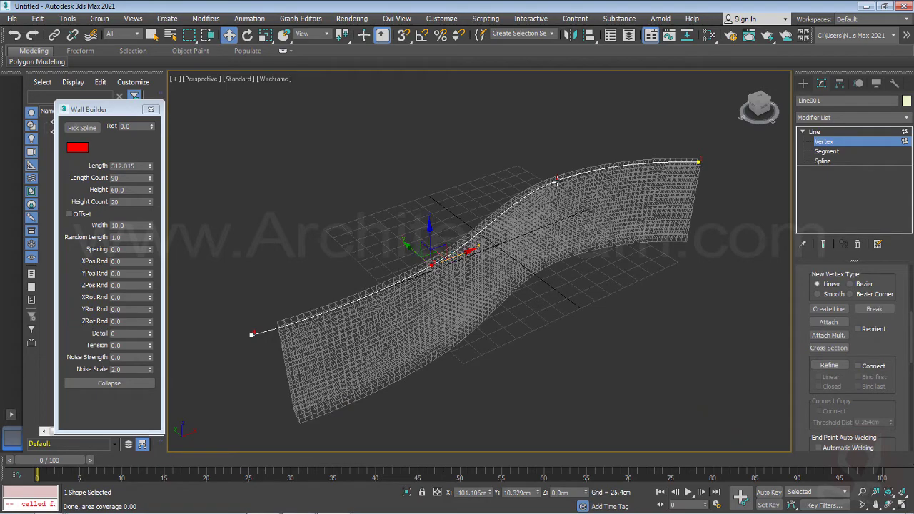
drag(556, 160, 530, 218)
drag(533, 171, 616, 261)
drag(388, 230, 447, 280)
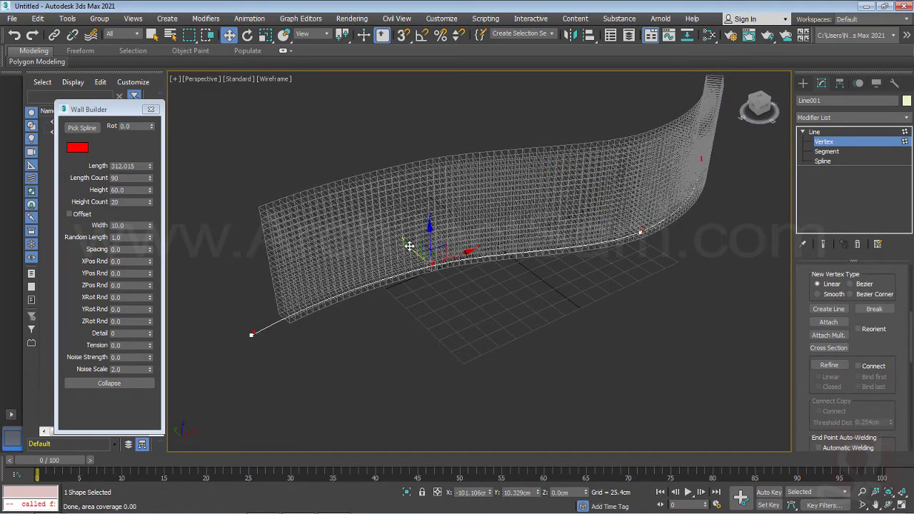
drag(408, 245, 386, 209)
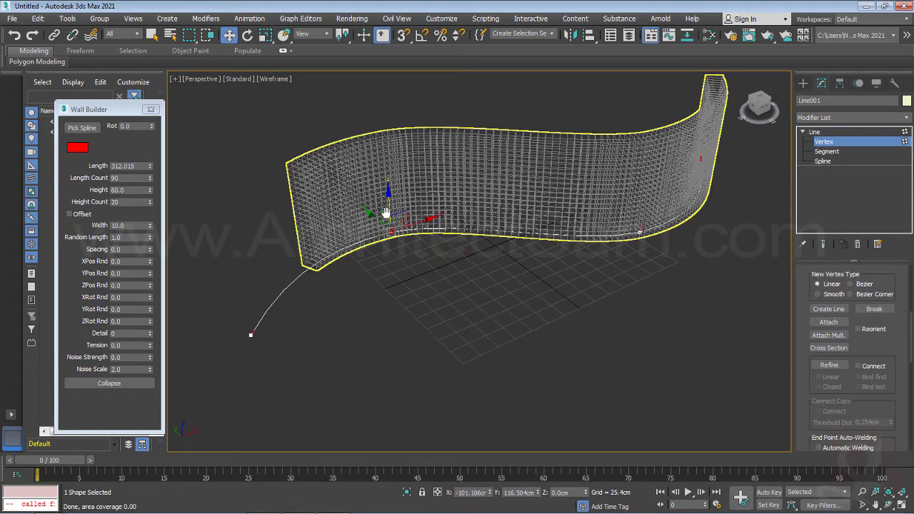
- Display the wall shaded and extend its Length along the curved path, first to 350 and finally to 360
key(F3)
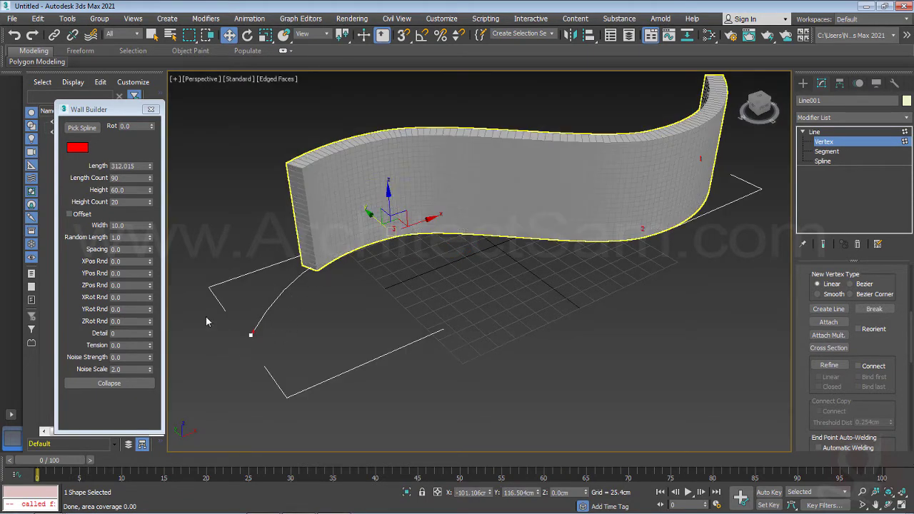
double_click(138, 165)
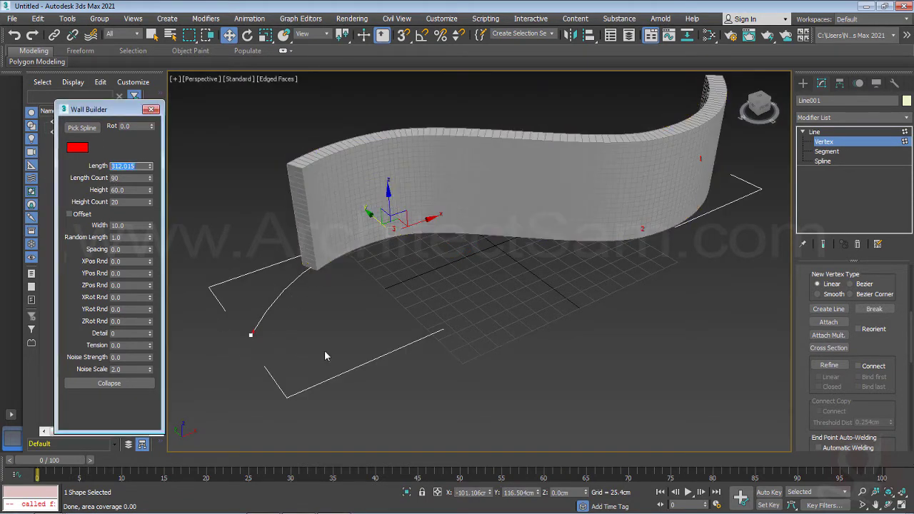
text(350)
key(Return)
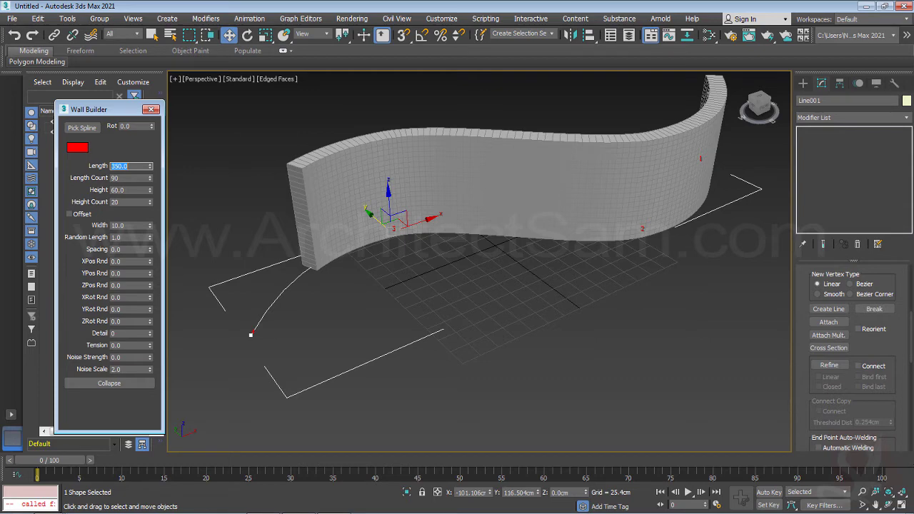
click(241, 201)
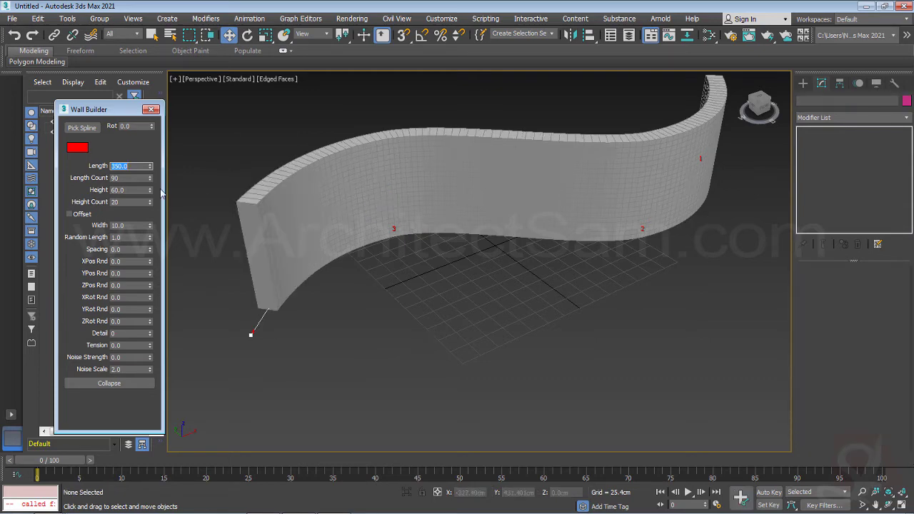
text(360)
key(Return)
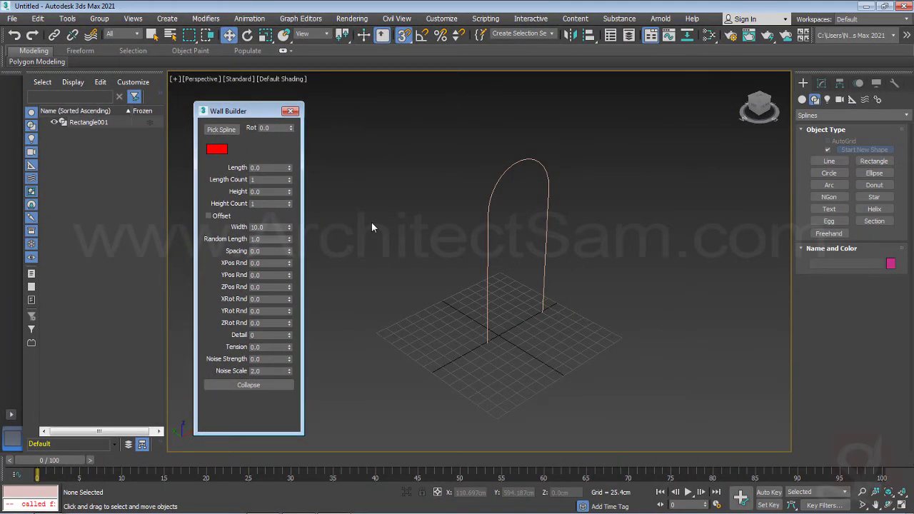
- Pick the arch spline as the wall's path, set Length Count to 20, and switch to wireframe display
click(221, 129)
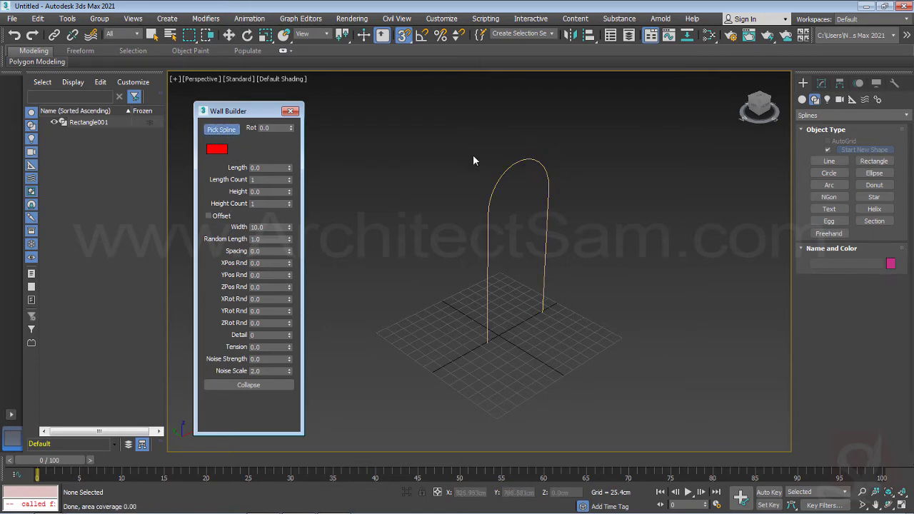
click(485, 242)
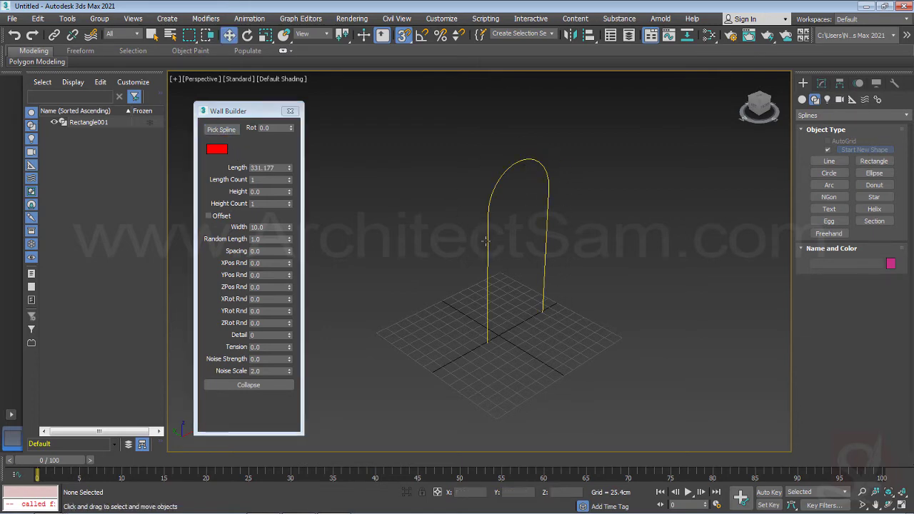
click(263, 180)
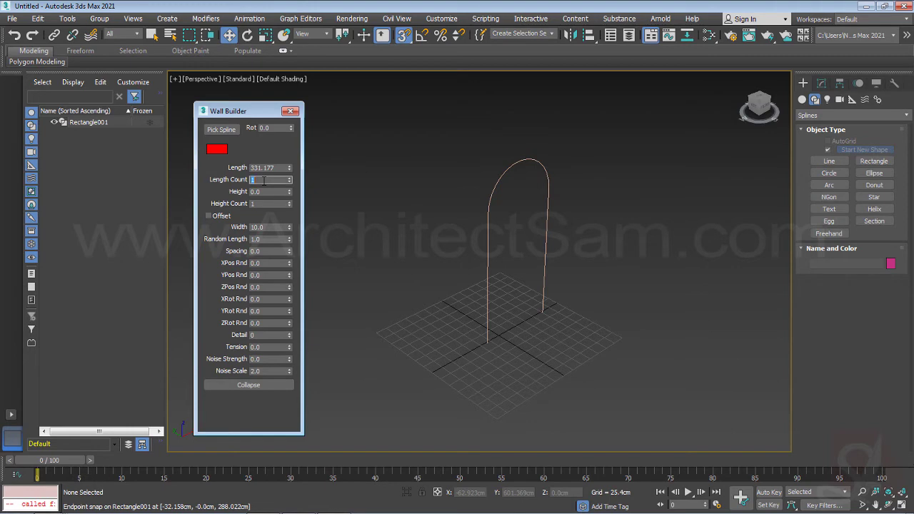
text(20)
key(Return)
click(450, 243)
key(F3)
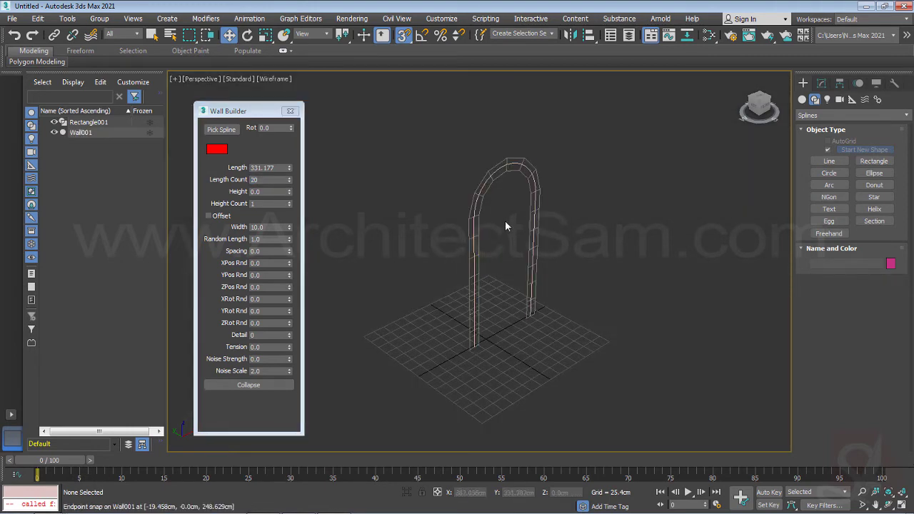
- Set the arch wall's Length Count to 40 and return the view to shaded display
scroll(505, 227, up, 3)
double_click(270, 180)
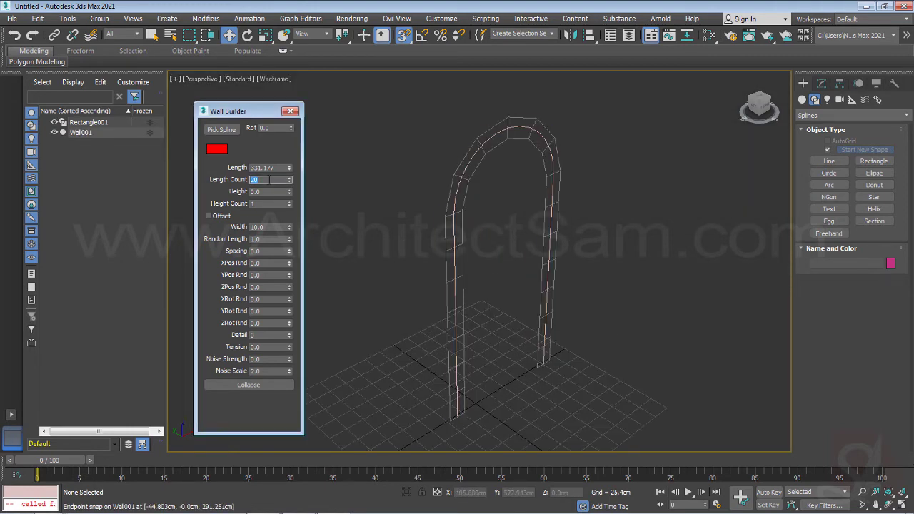
text(40)
key(Return)
click(388, 218)
key(F3)
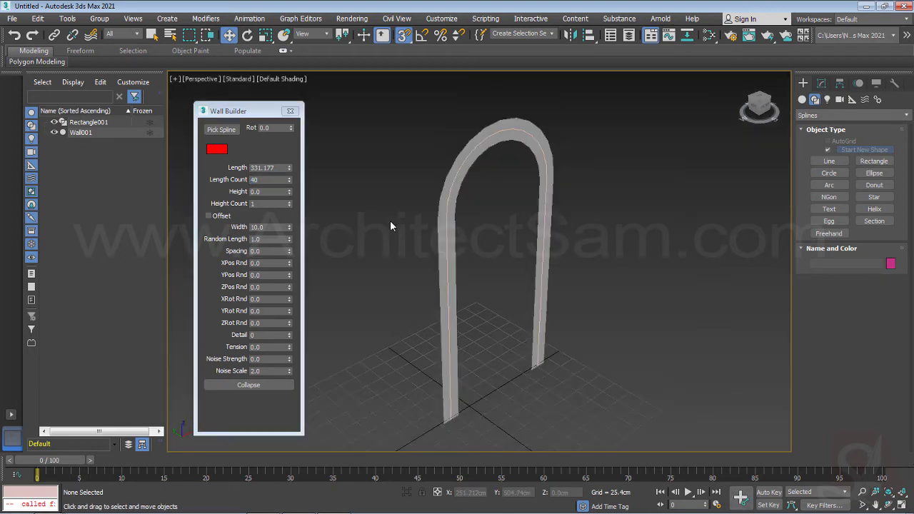
- Set the arch wall's Height to 10, increase it to 20, and turn on edged faces in the viewport
double_click(271, 191)
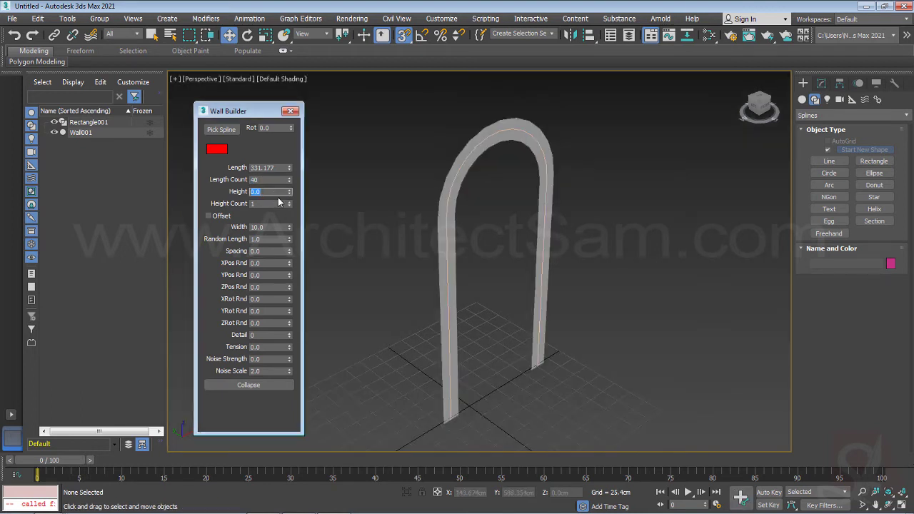
text(10)
key(Return)
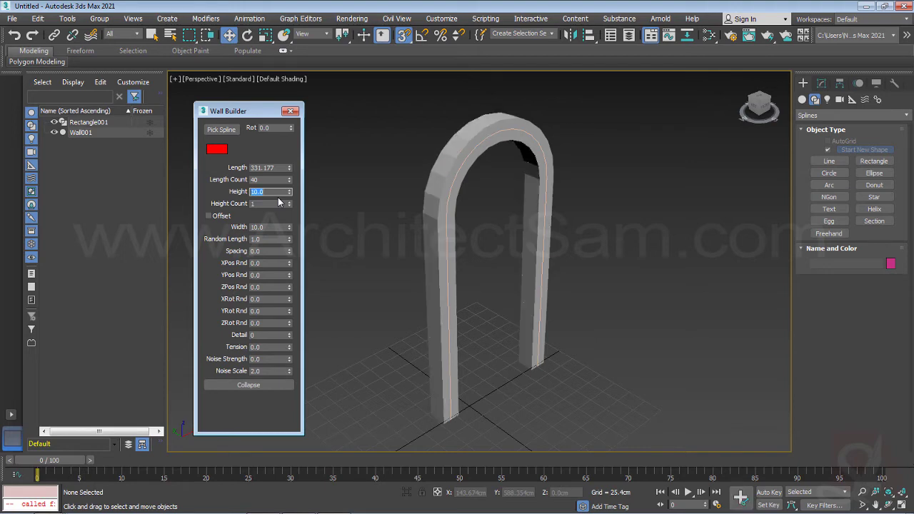
double_click(275, 193)
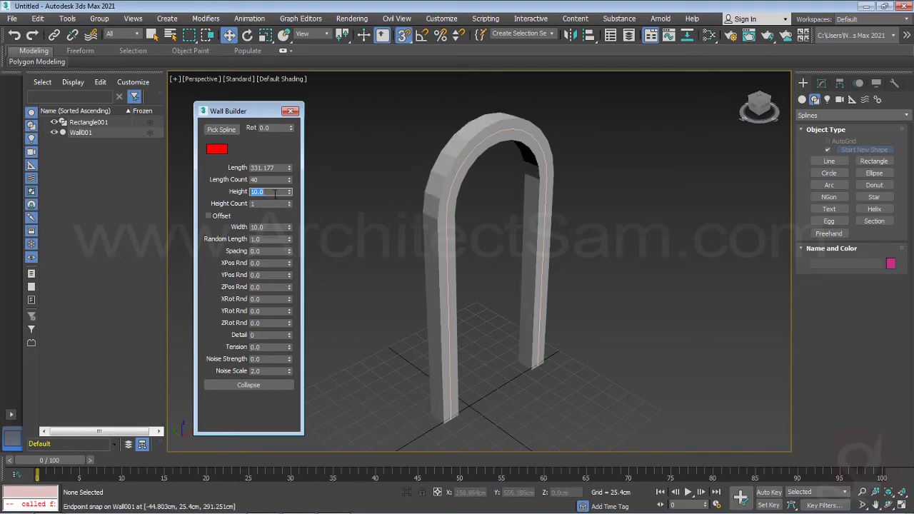
text(20)
key(Return)
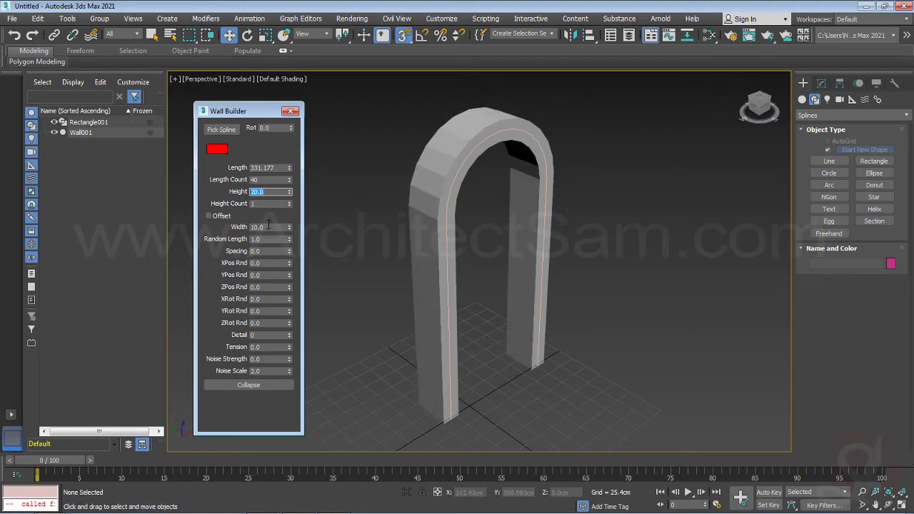
middle_drag(385, 193, 378, 203)
key(F3)
key(F3)
key(F4)
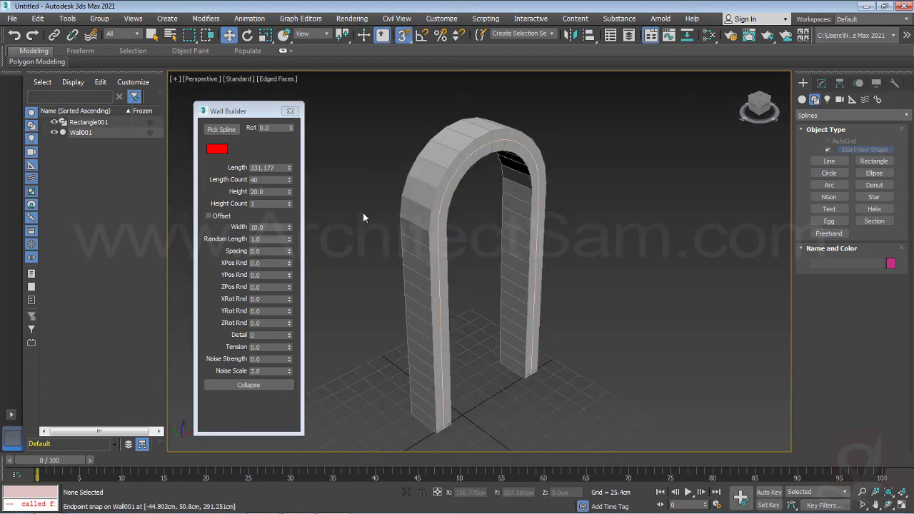
- Try a Height Count of 2 on the arch wall, and return it to 1
double_click(270, 204)
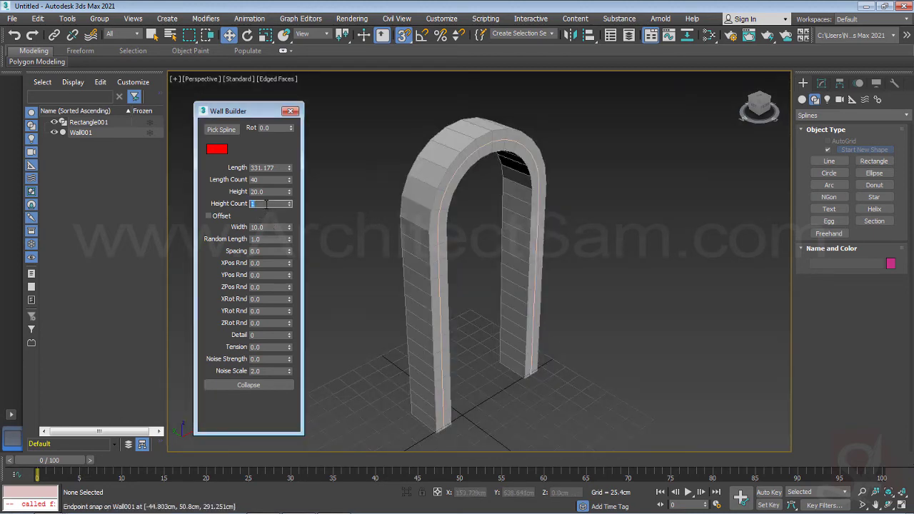
text(2)
key(Return)
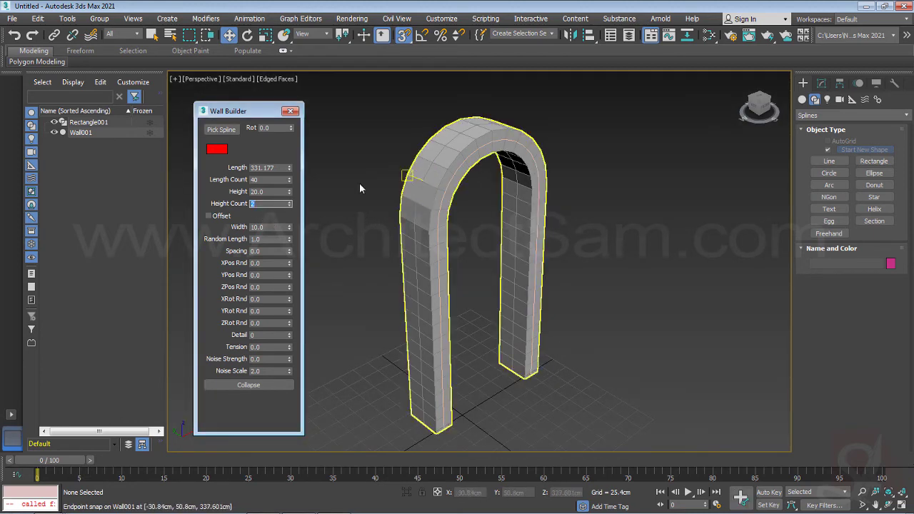
click(289, 206)
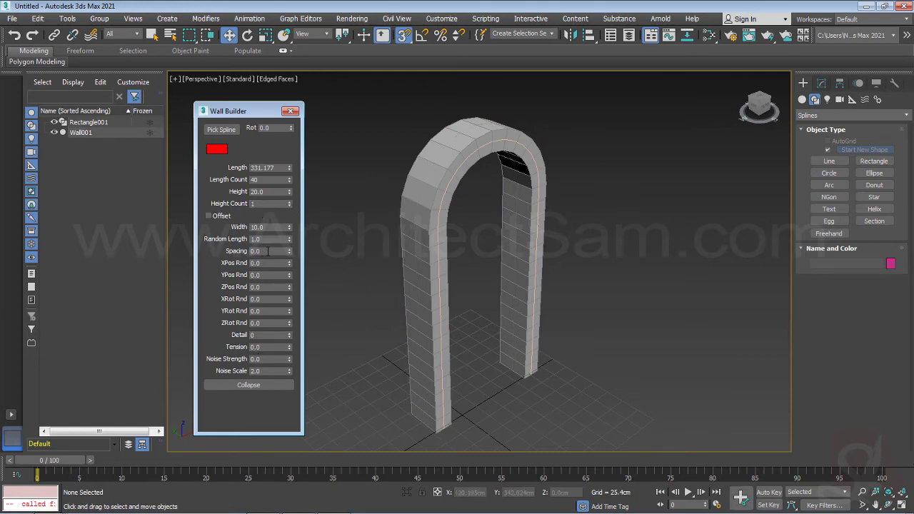
- Set the Spacing between the arch bricks to 0.2, and increase it to 1
double_click(268, 251)
text(0.2)
key(Return)
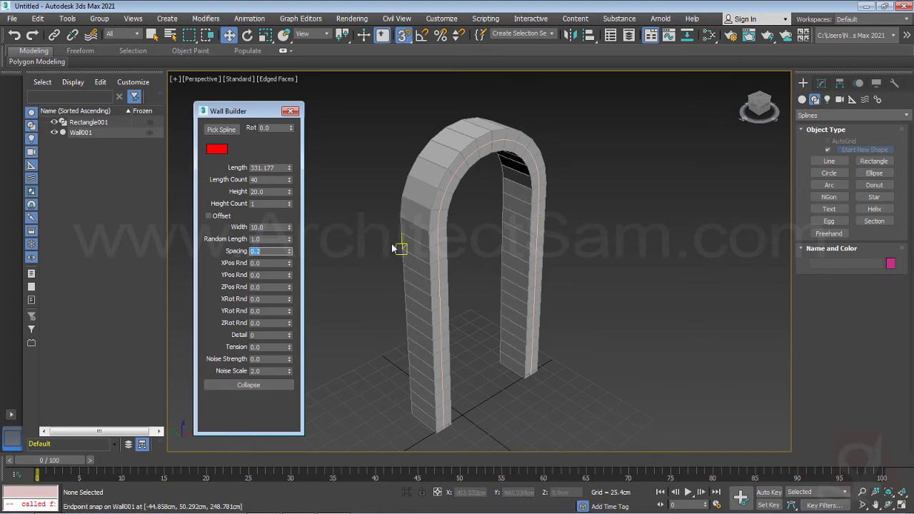
text(1)
key(Return)
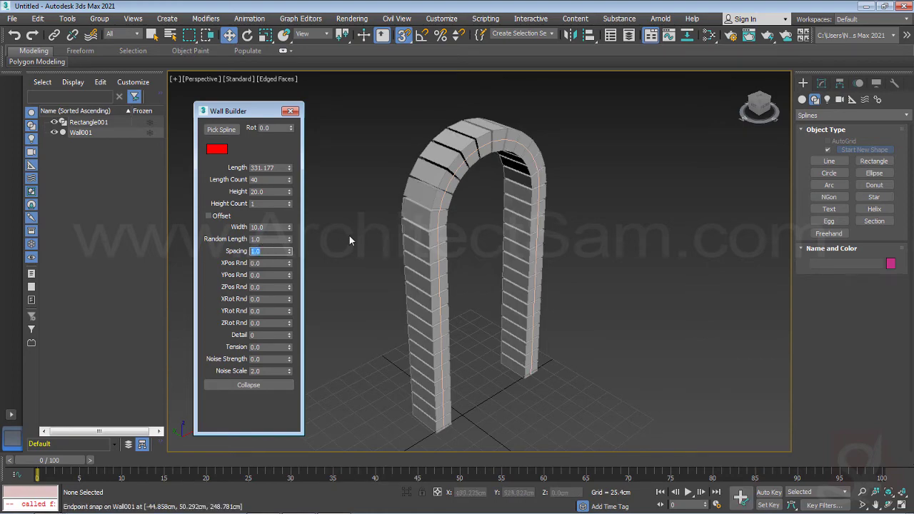
- Turn off snapping, select the arch spline inside the brick arch, and clone it in place
alt+middle_drag(350, 236, 332, 223)
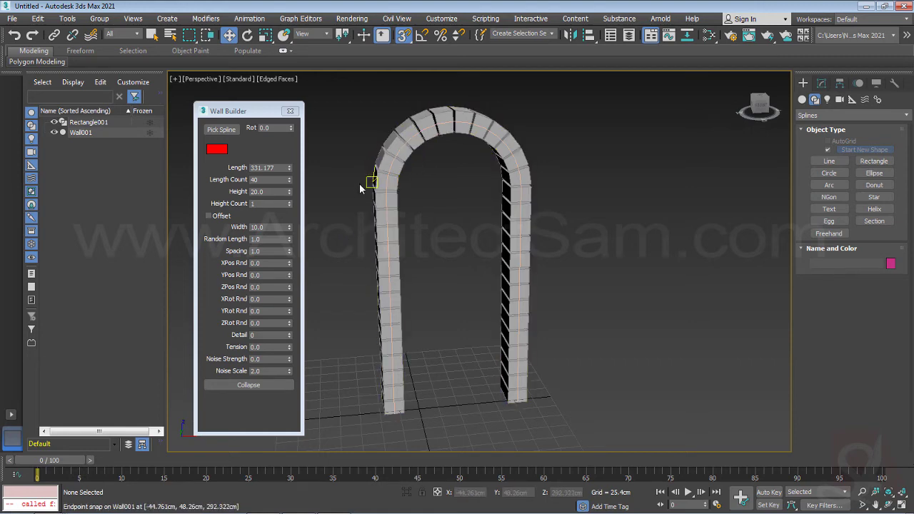
middle_drag(359, 184, 350, 190)
key(s)
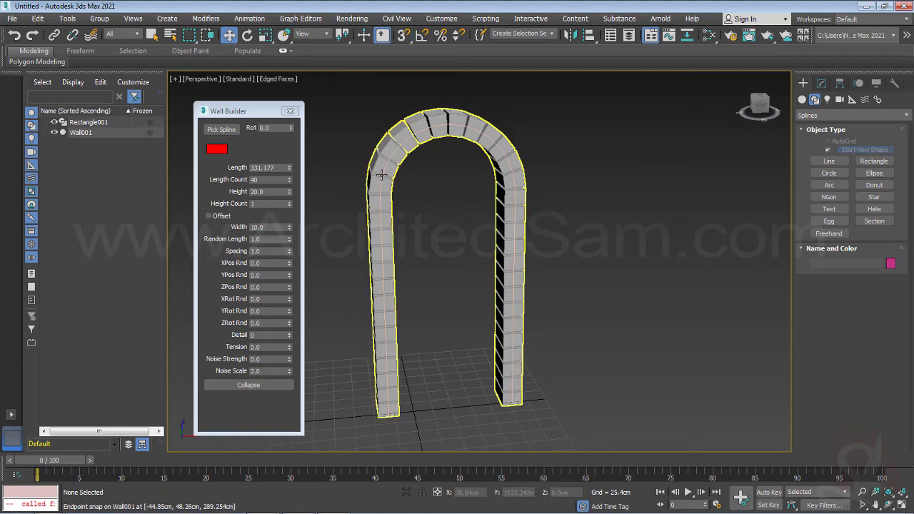
click(383, 175)
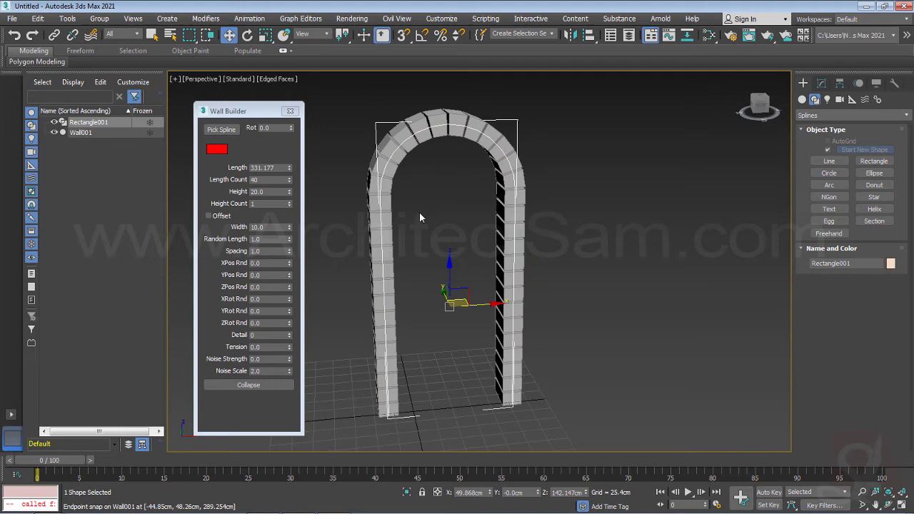
right_click(380, 193)
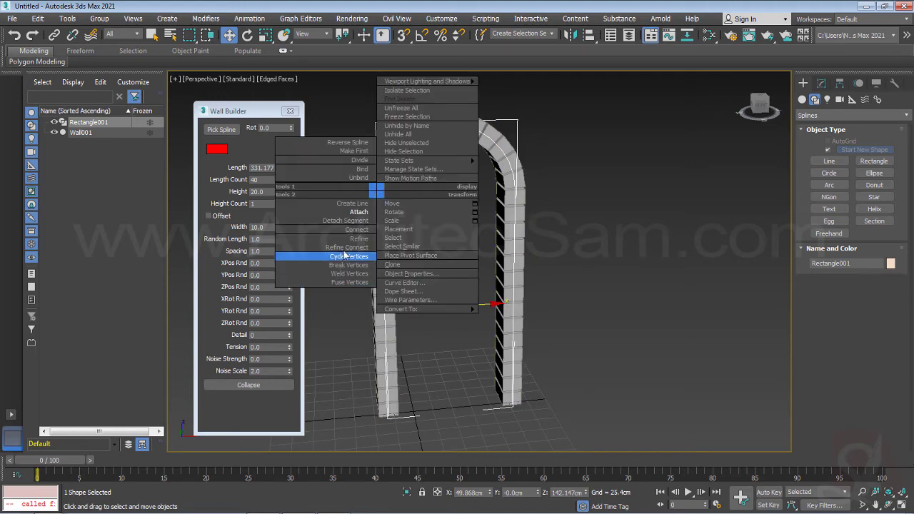
click(413, 264)
click(416, 304)
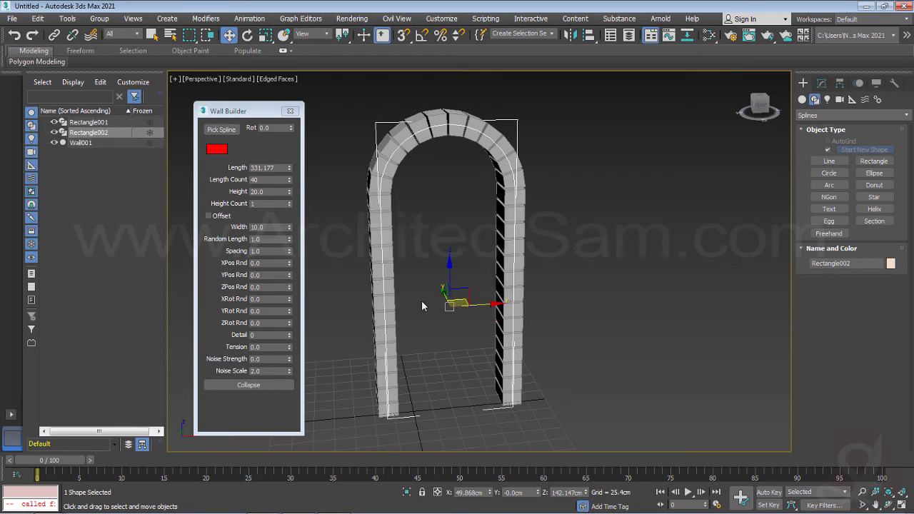
- Outline the cloned arch spline at Spline level with Center enabled, undoing the first attempt and making the band slightly narrower than the bricks
click(822, 82)
click(803, 132)
click(823, 161)
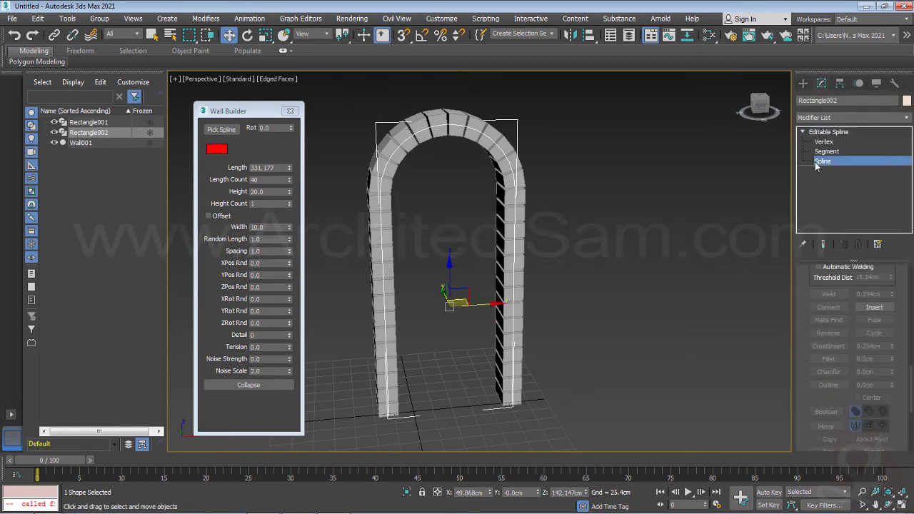
scroll(814, 376, down, 2)
scroll(815, 371, down, 1)
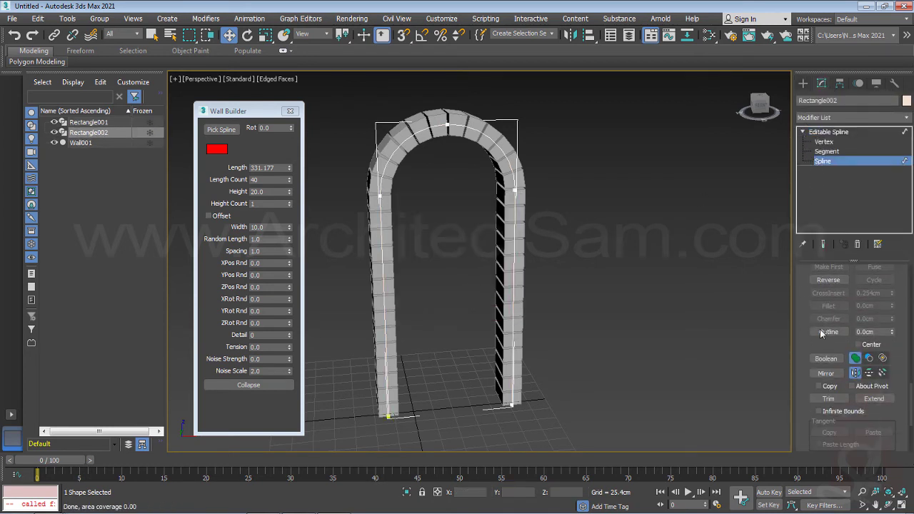
click(843, 332)
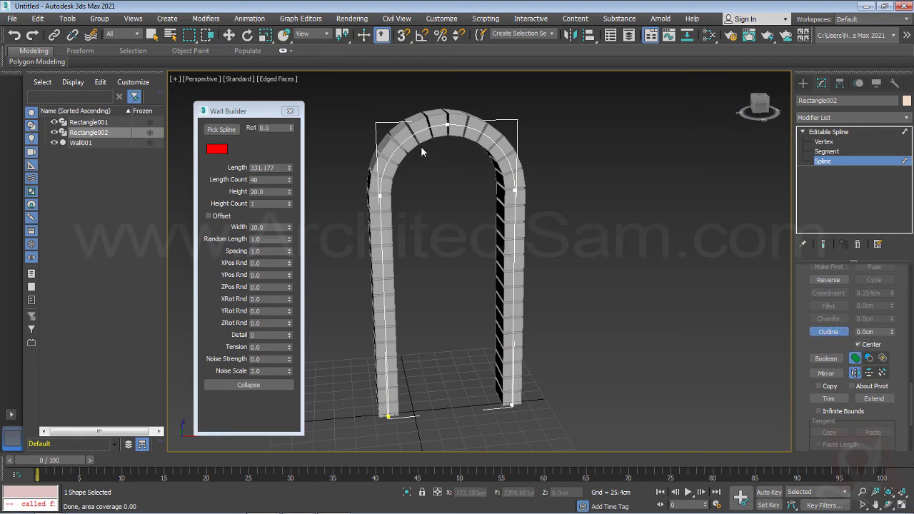
key(f)
drag(472, 109, 465, 95)
scroll(462, 96, up, 5)
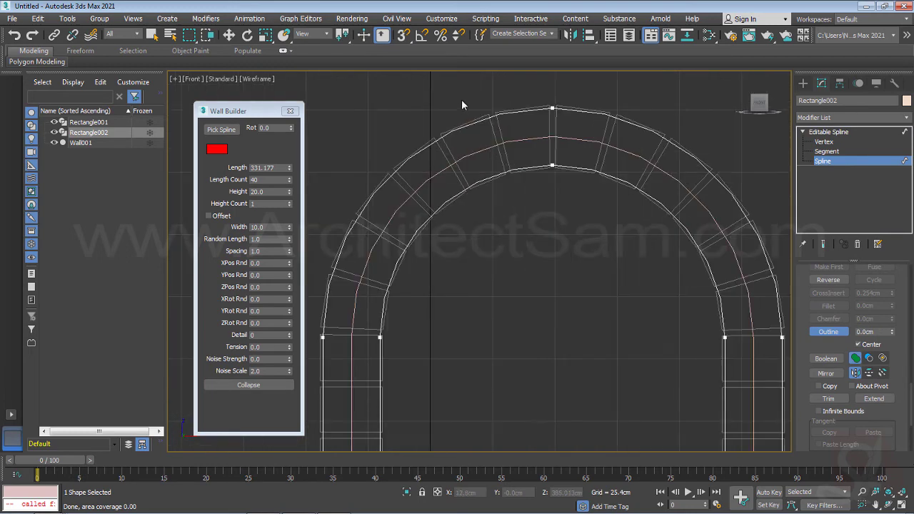
key(ctrl+z)
drag(447, 169, 440, 116)
key(p)
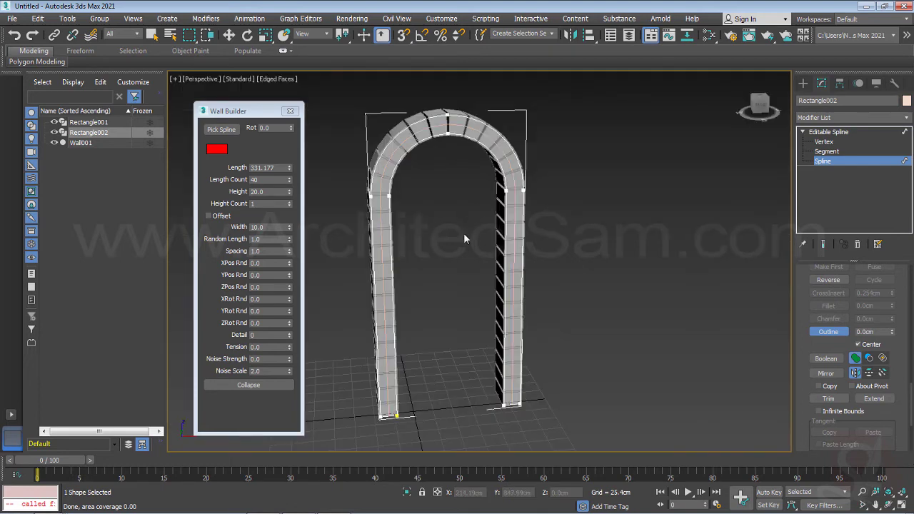
- Add an Extrude modifier to the outlined arch spline and set its object color to white
click(855, 115)
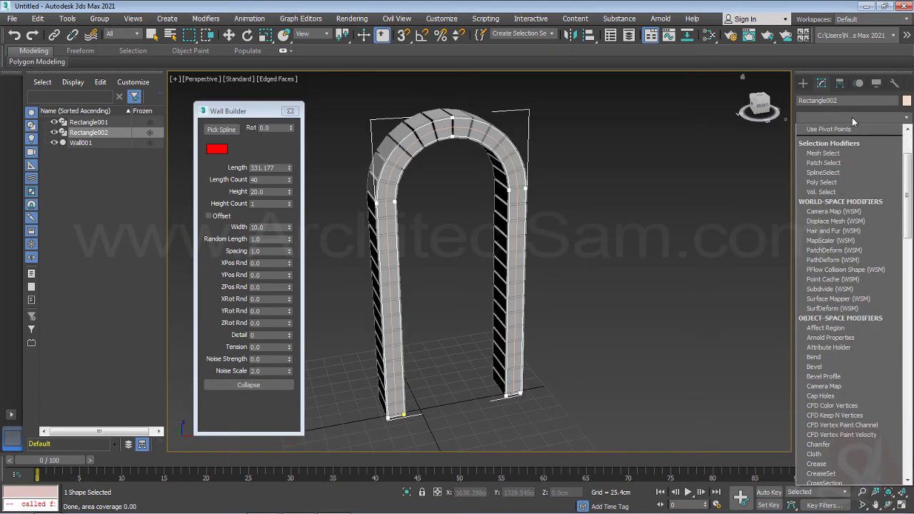
scroll(845, 180, down, 10)
click(845, 180)
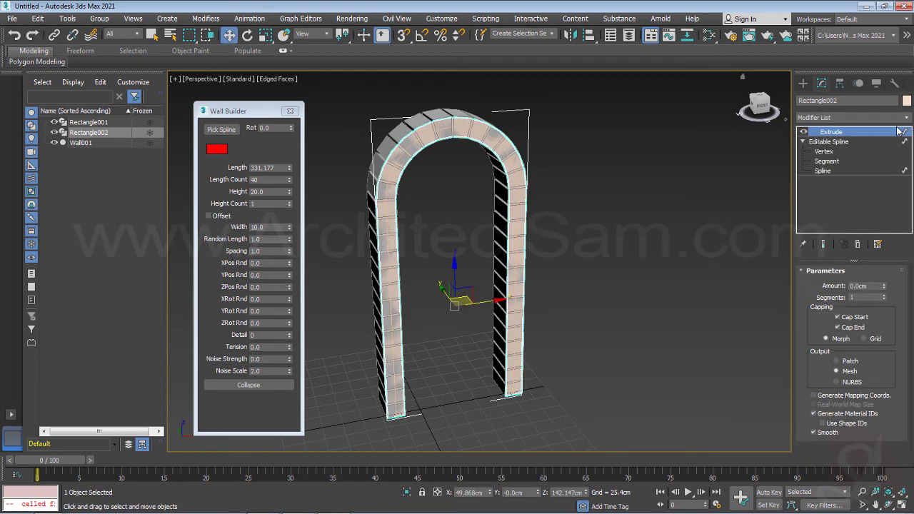
click(907, 101)
click(559, 288)
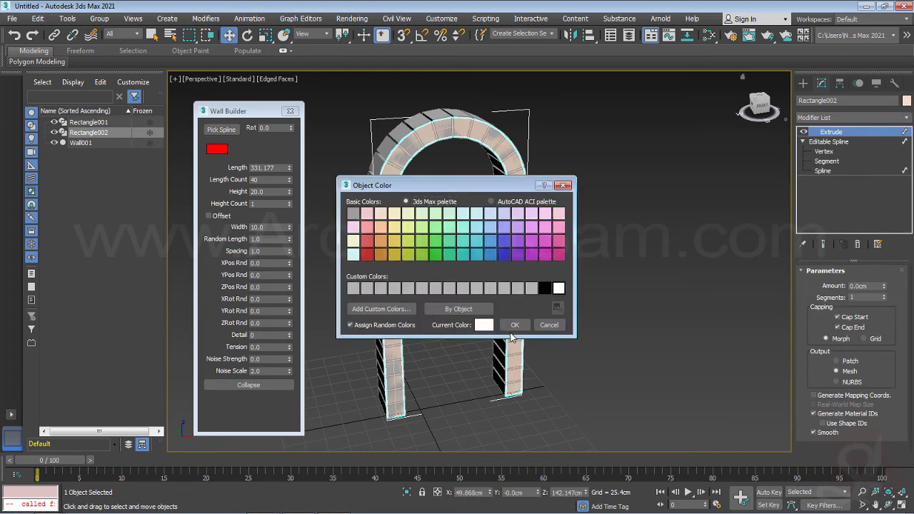
click(514, 325)
- Extrude the arch 34.29 cm, move it along Y to 45.697 cm within the bricks, increase the extrusion to 41.91 cm, and deselect it
drag(885, 287, 881, 268)
key(t)
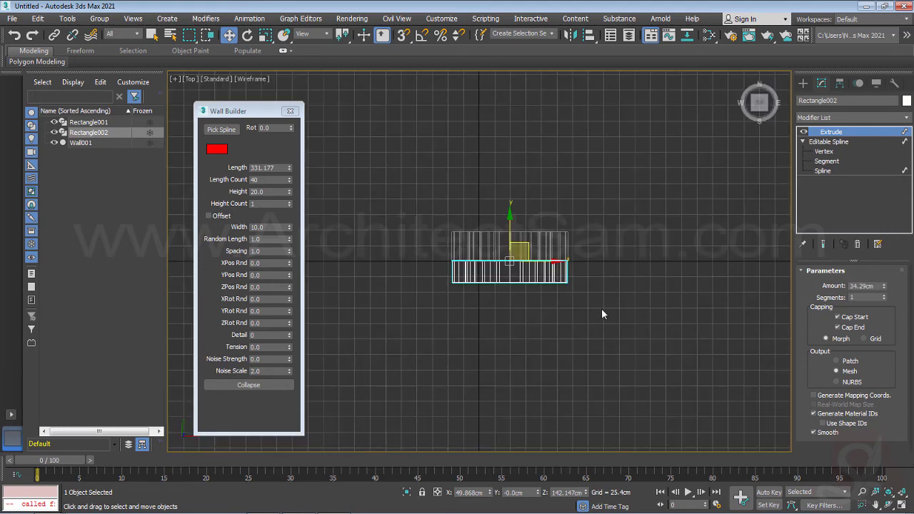
drag(512, 237, 512, 208)
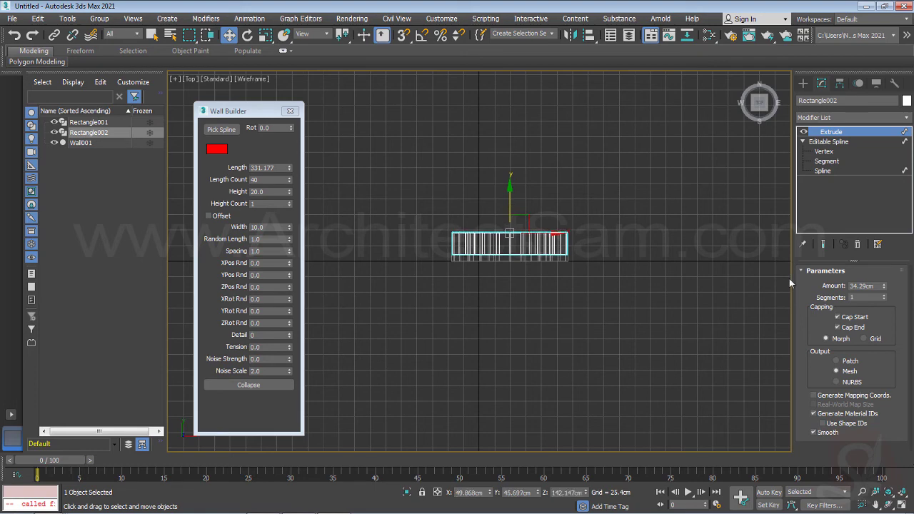
drag(885, 288, 886, 275)
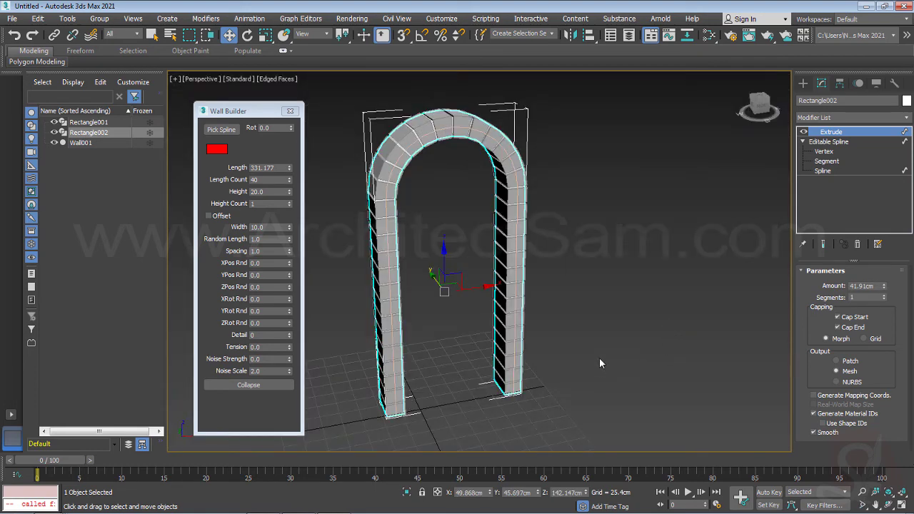
click(599, 358)
alt+middle_drag(507, 260, 461, 274)
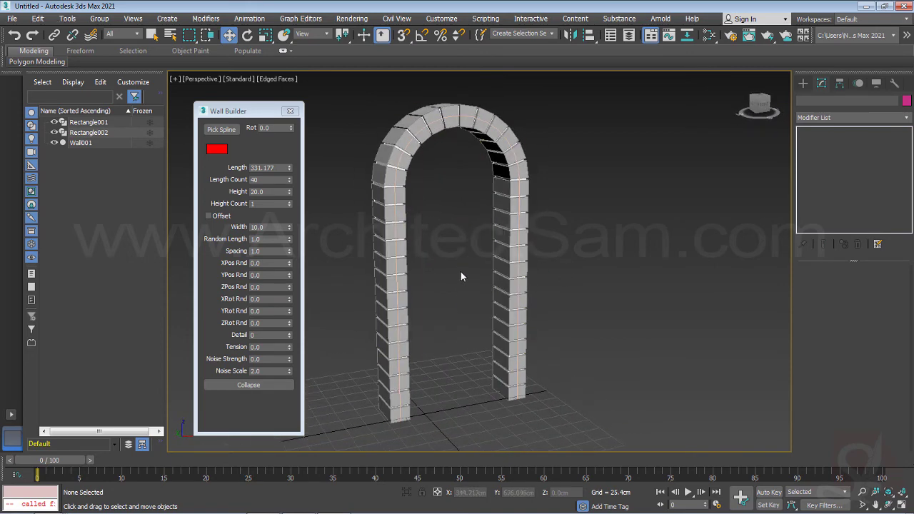